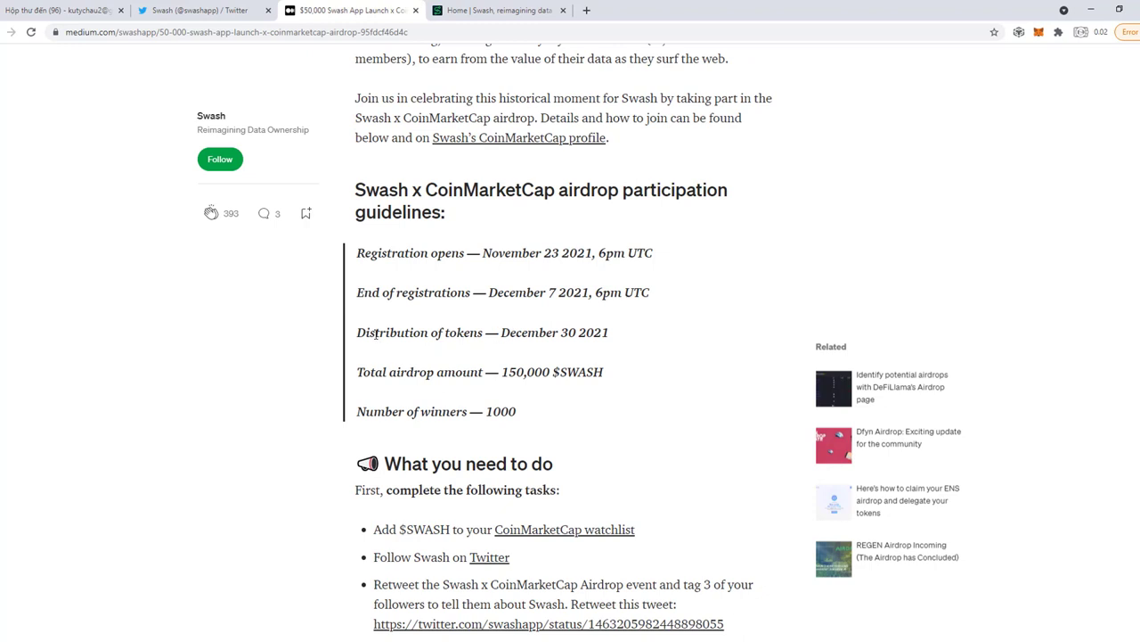
# Read the token distribution and winner-count lines, then scroll to the 'What you need to do' list.
pyautogui.moveTo(357, 336); pyautogui.dragTo(612, 342)
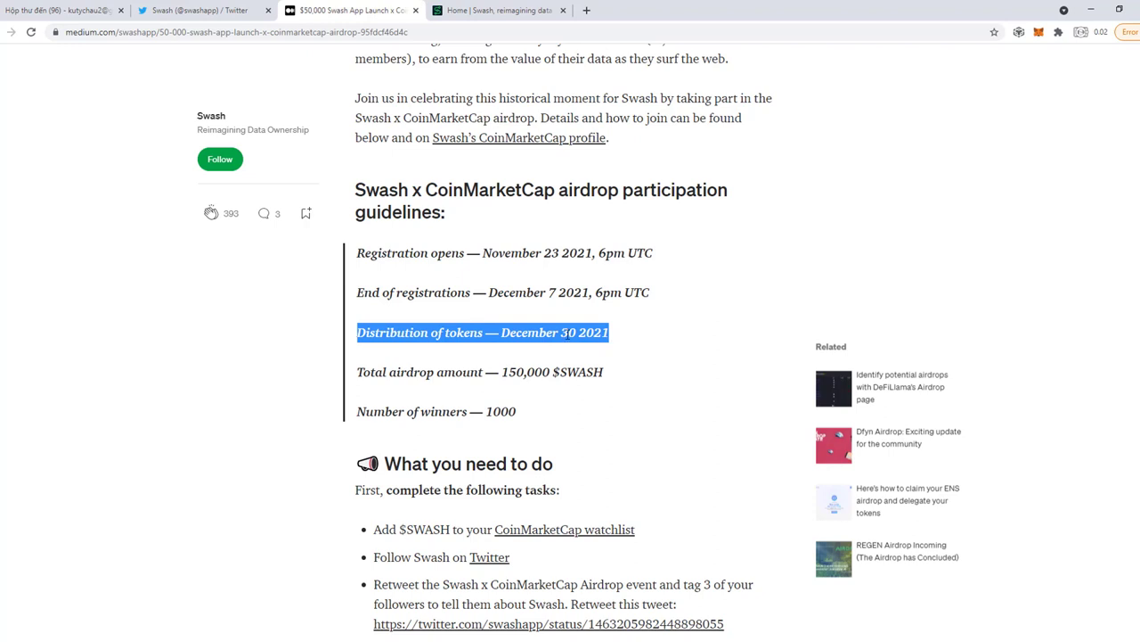
pyautogui.scroll(-1, 611, 351)
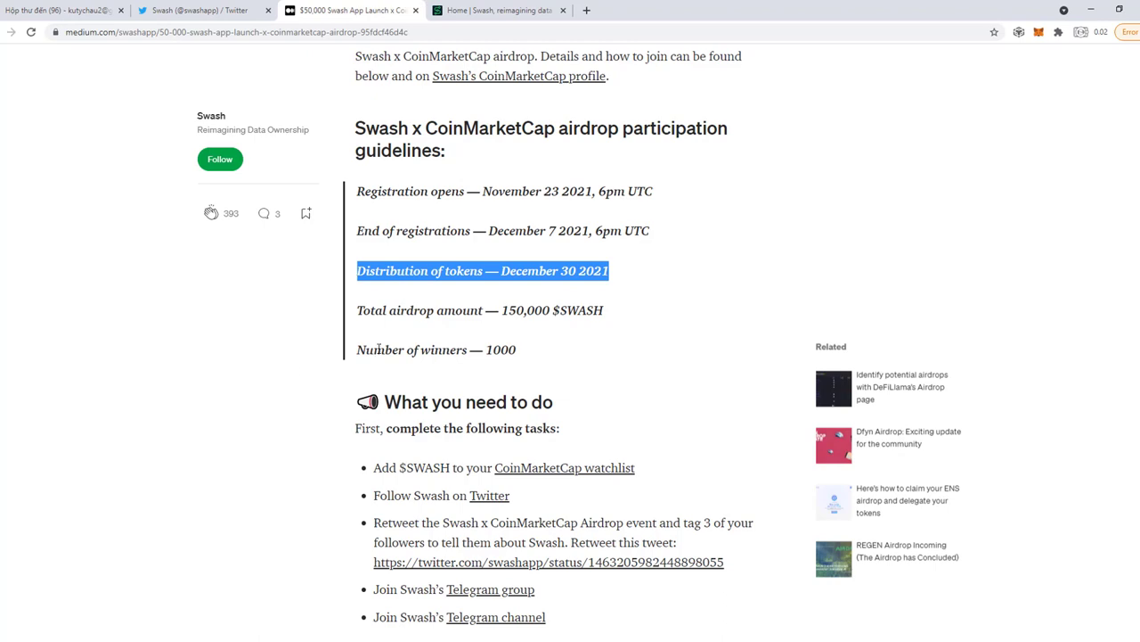
pyautogui.moveTo(294, 360); pyautogui.dragTo(612, 411)
pyautogui.click(520, 369)
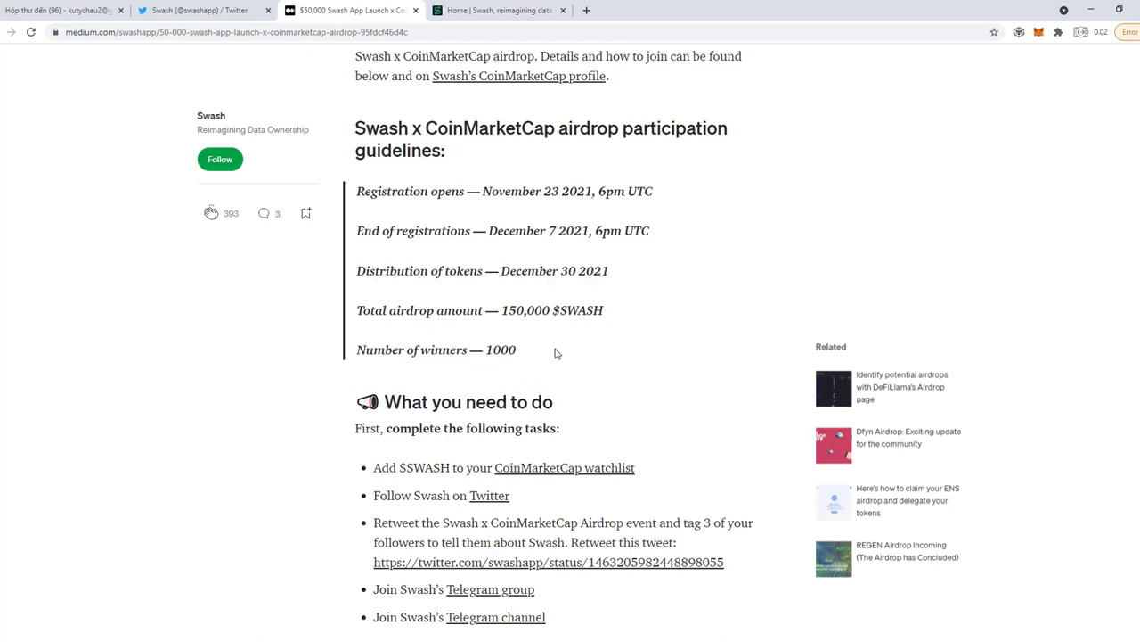
pyautogui.scroll(-2, 554, 354)
pyautogui.scroll(-1, 523, 310)
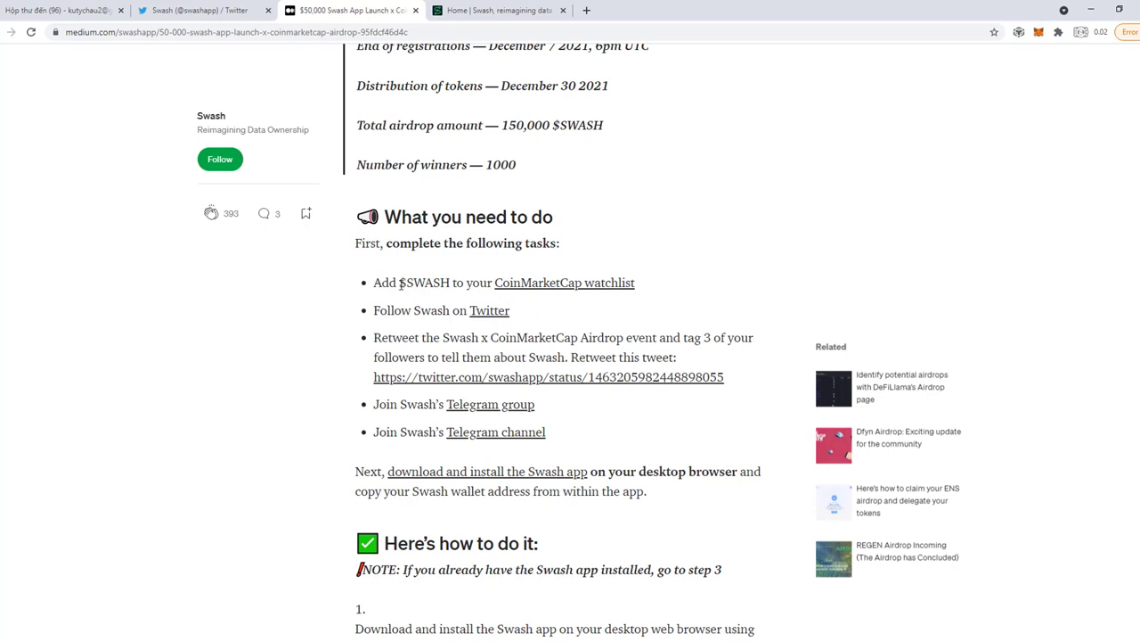
pyautogui.moveTo(401, 282); pyautogui.dragTo(451, 286)
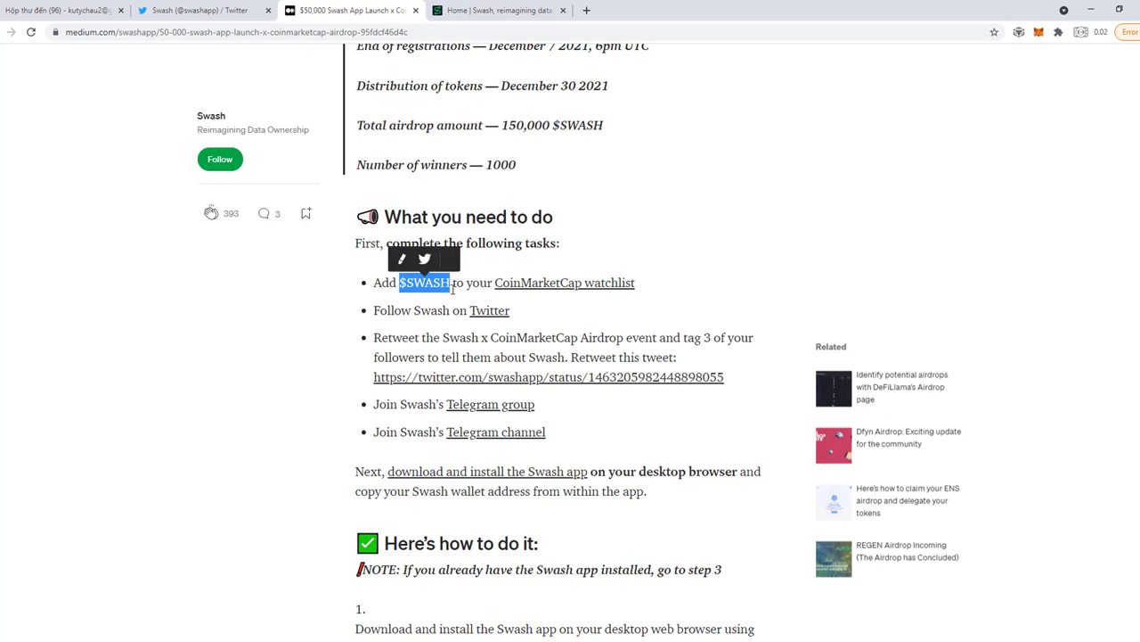
# Open the CoinMarketCap Swash page from the article and star Swash onto the main watchlist.
pyautogui.click(575, 292)
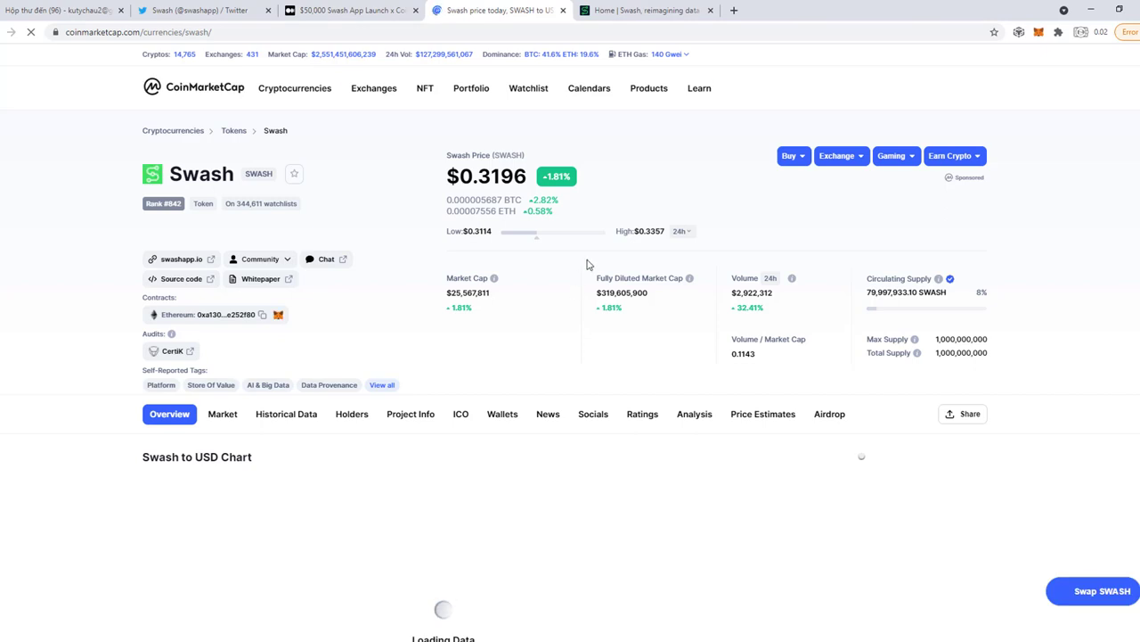
pyautogui.moveTo(444, 172); pyautogui.dragTo(526, 181)
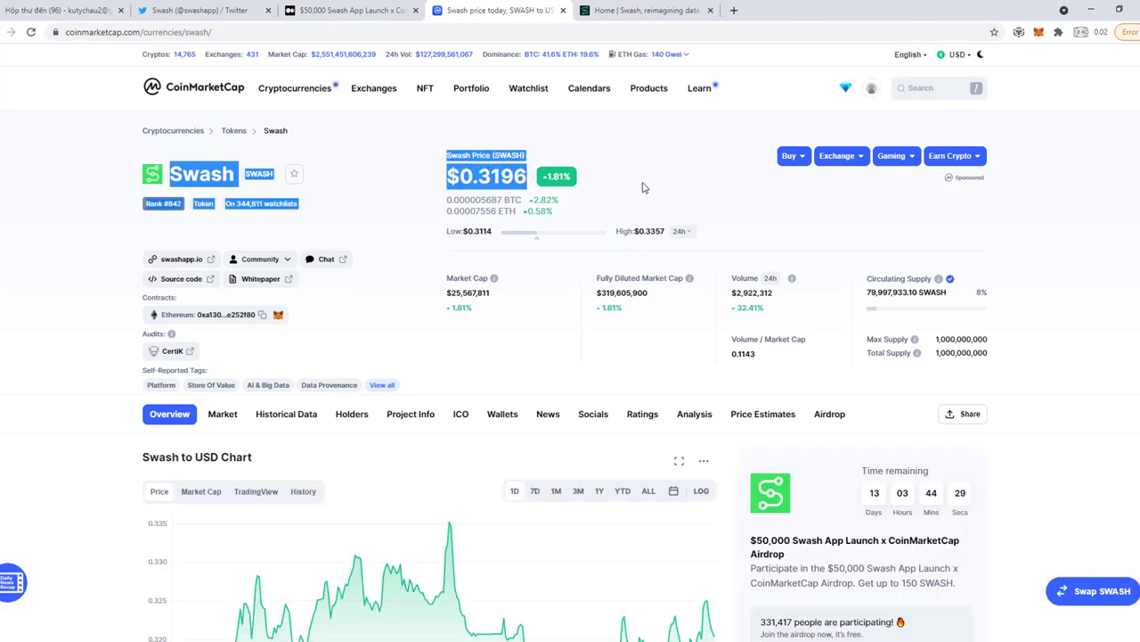
pyautogui.click(643, 187)
pyautogui.doubleClick(649, 181)
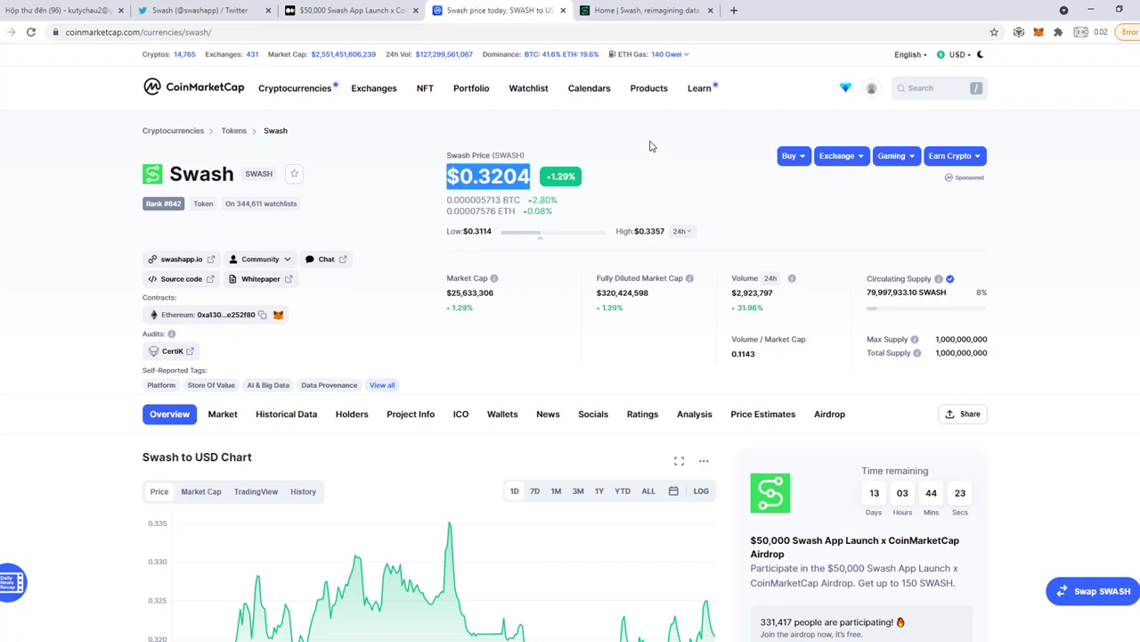
pyautogui.click(297, 178)
# Follow the Swash account on Twitter via the article link, then scroll the article to the retweet task.
pyautogui.moveTo(411, 98)
pyautogui.click(360, 10)
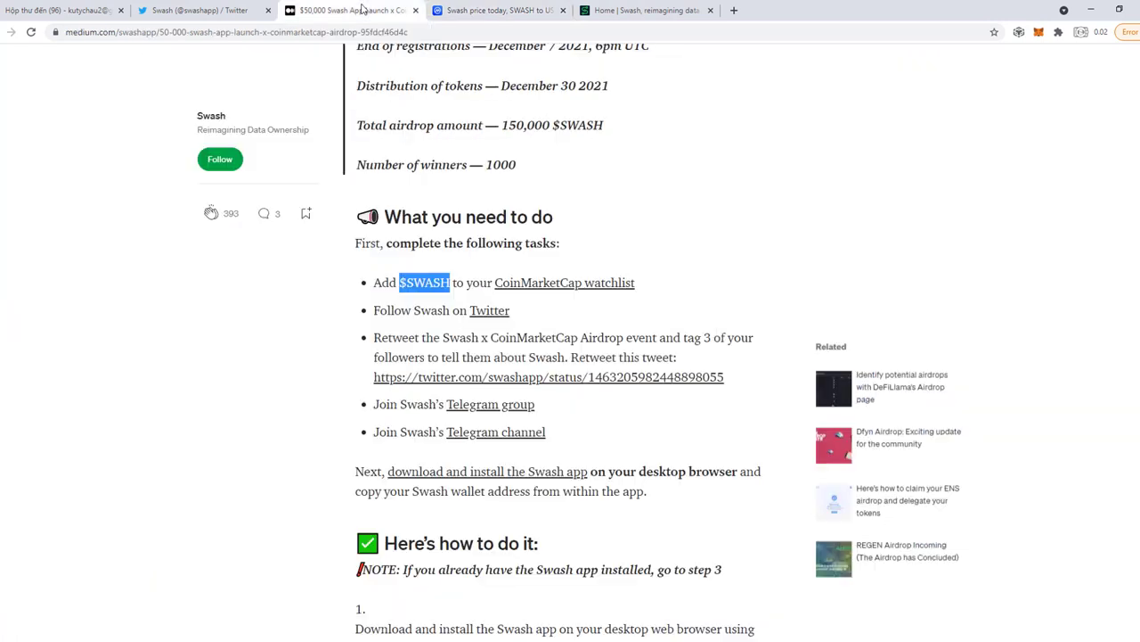
pyautogui.click(570, 310)
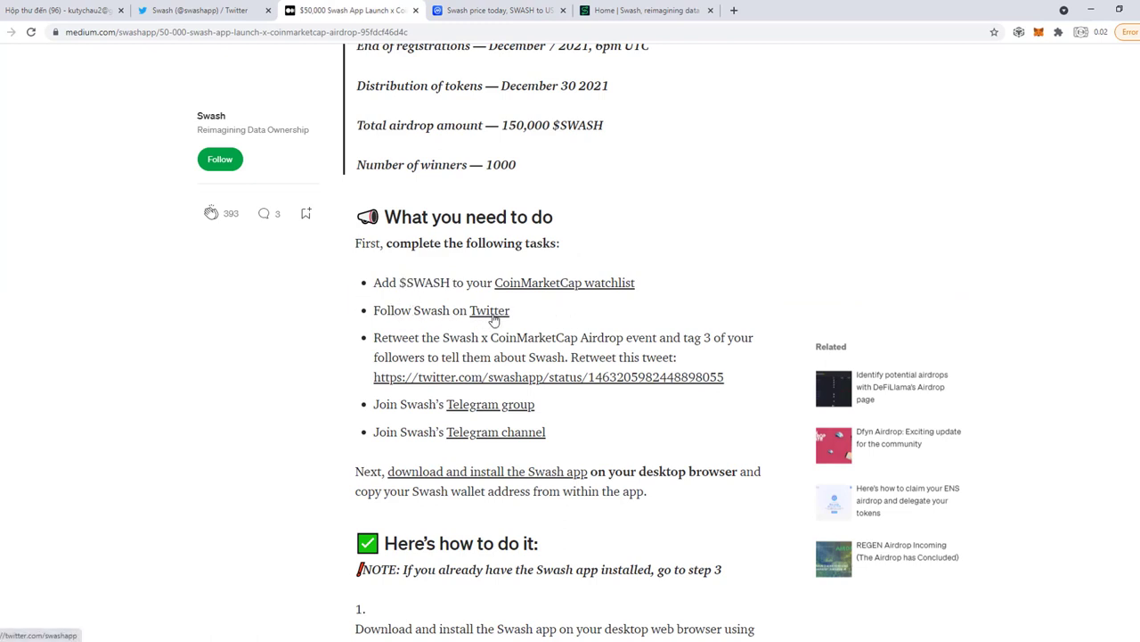
pyautogui.click(490, 311)
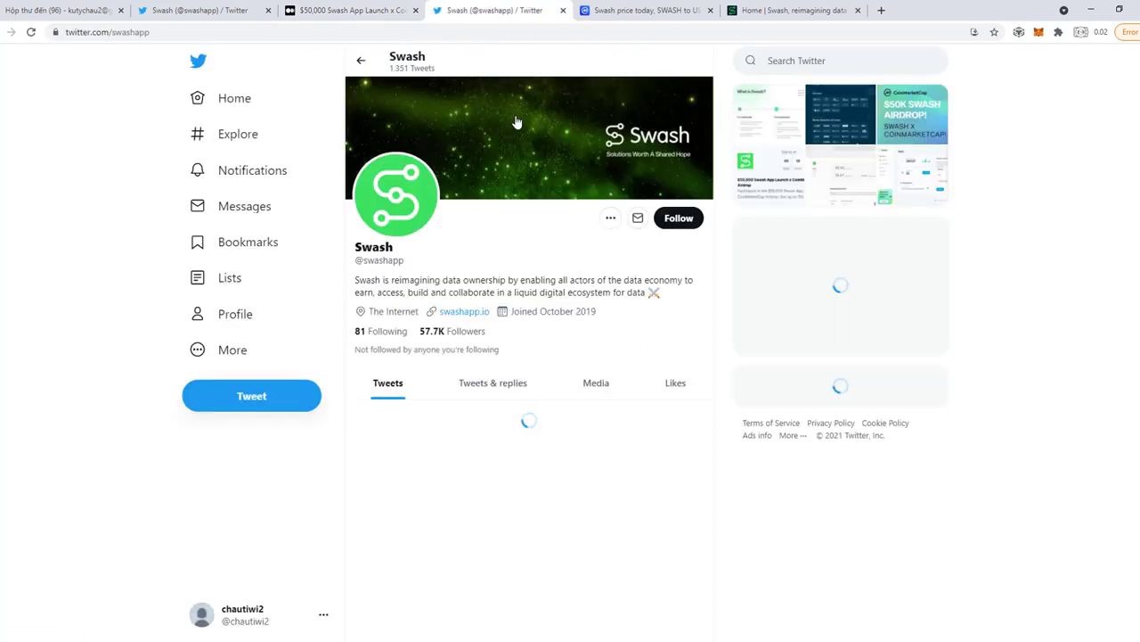
pyautogui.click(684, 222)
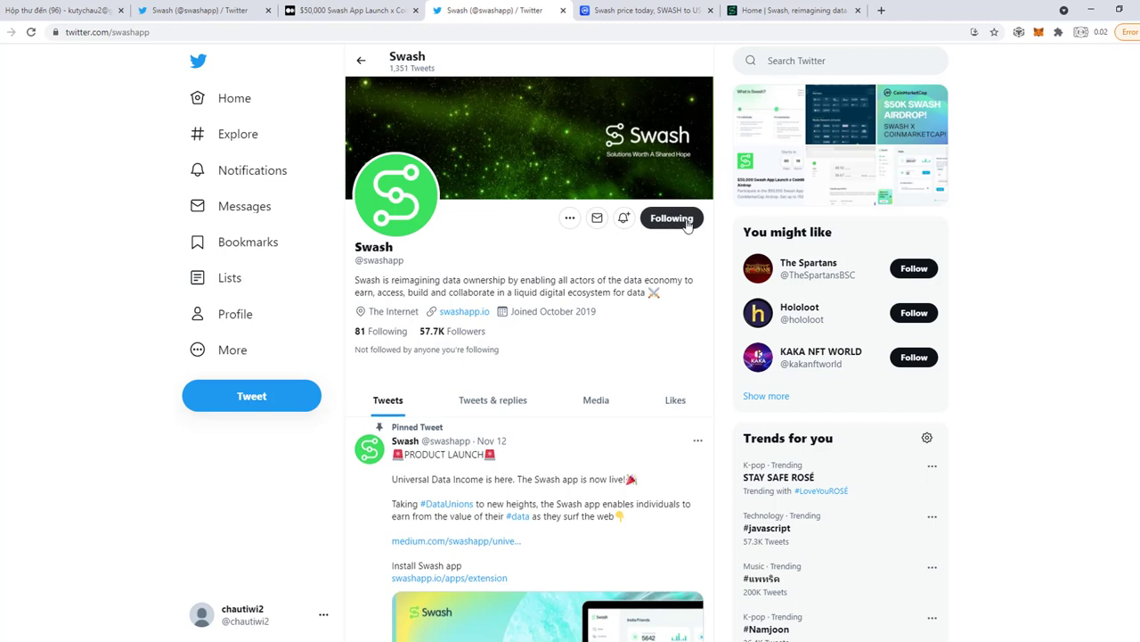
pyautogui.click(362, 11)
pyautogui.scroll(-2, 491, 331)
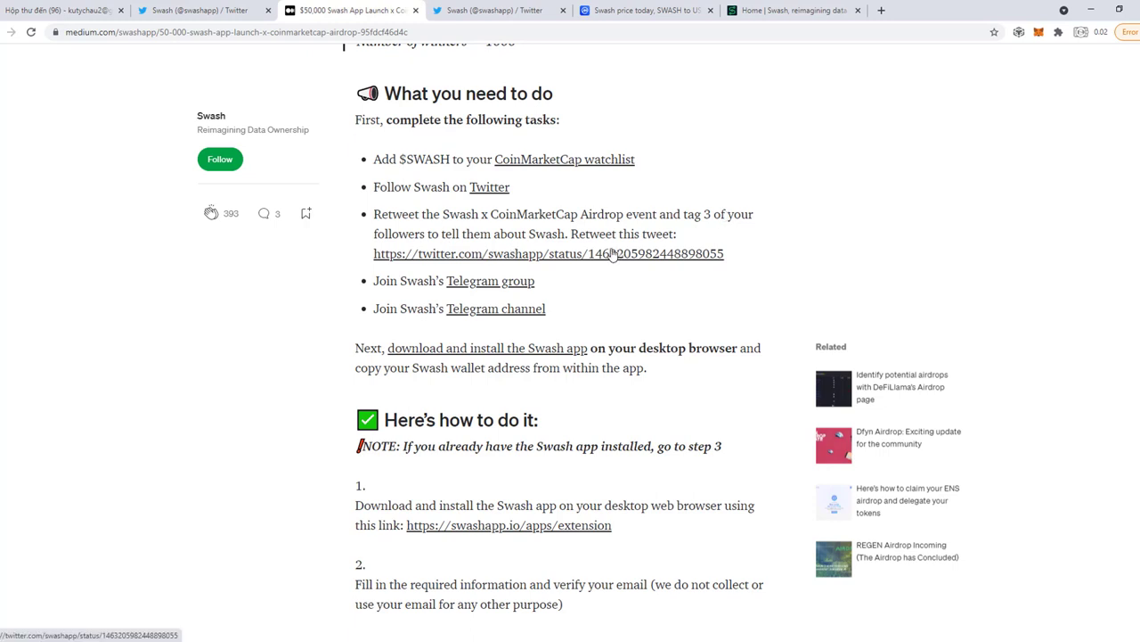
# Open Swash's airdrop tweet from the article and like it.
pyautogui.click(581, 256)
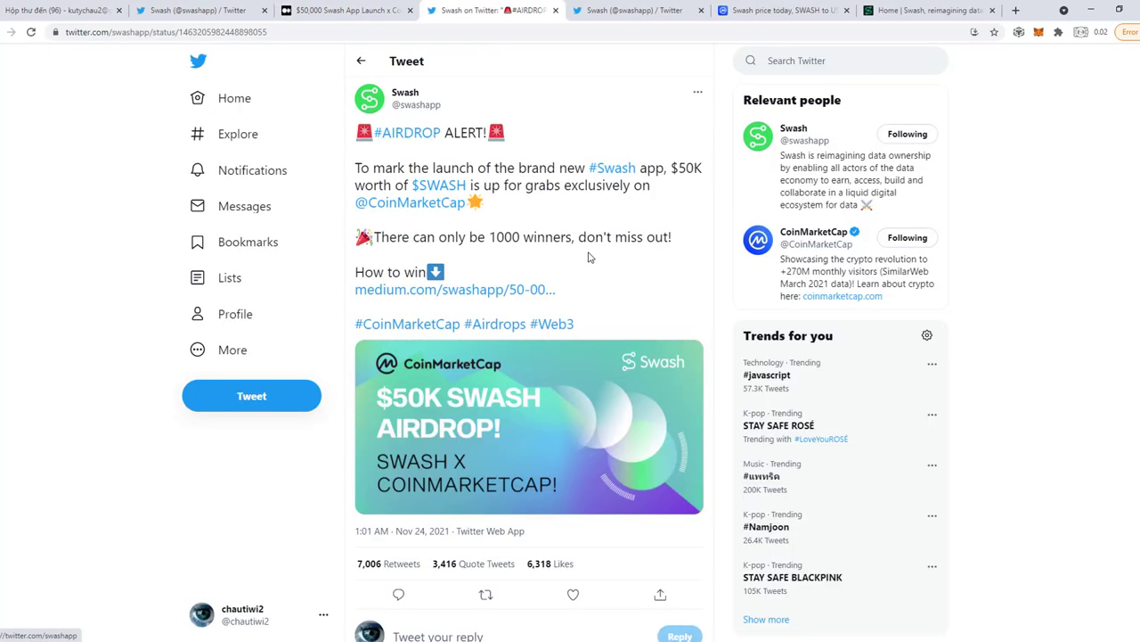
pyautogui.scroll(-2, 561, 290)
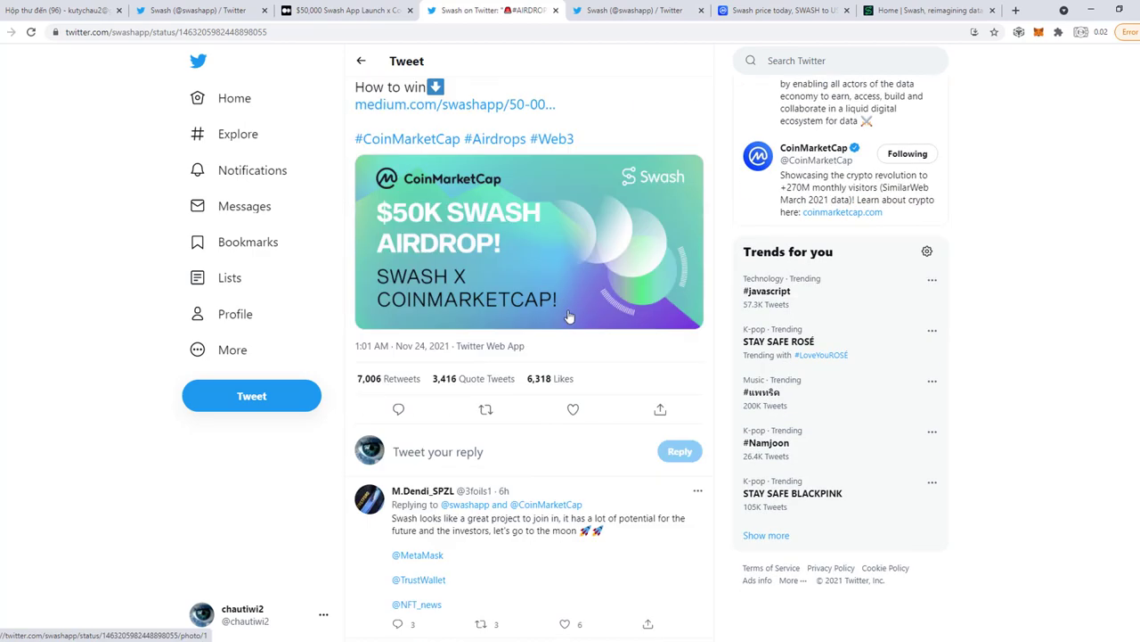
pyautogui.click(570, 409)
pyautogui.scroll(-1, 534, 392)
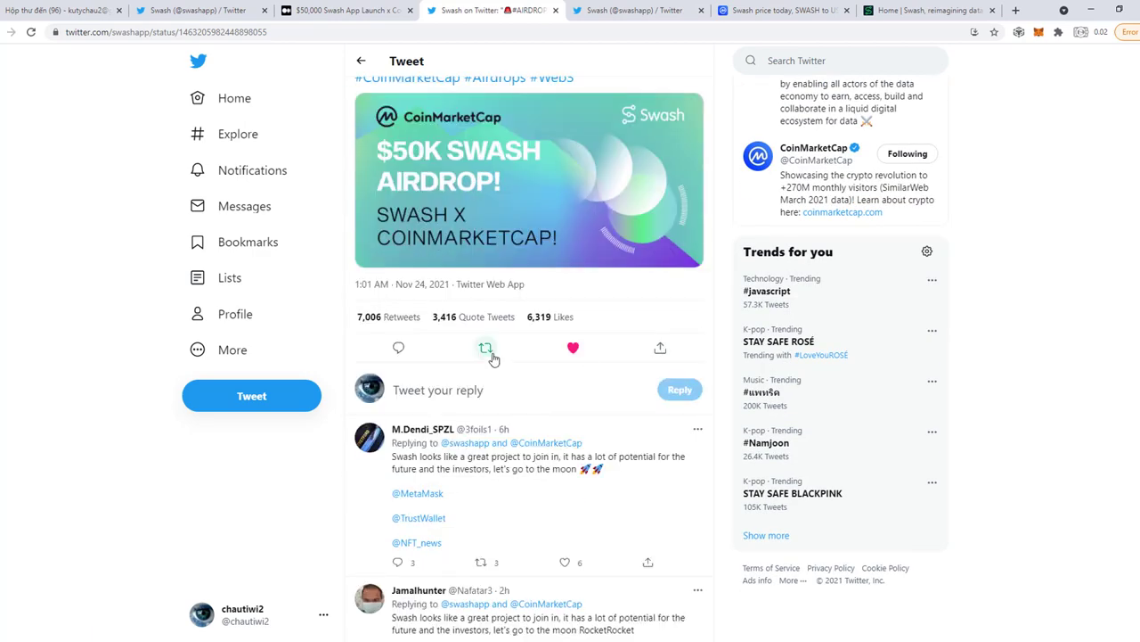
# Post a quote tweet of the airdrop tweet mentioning three suggested accounts.
pyautogui.click(486, 349)
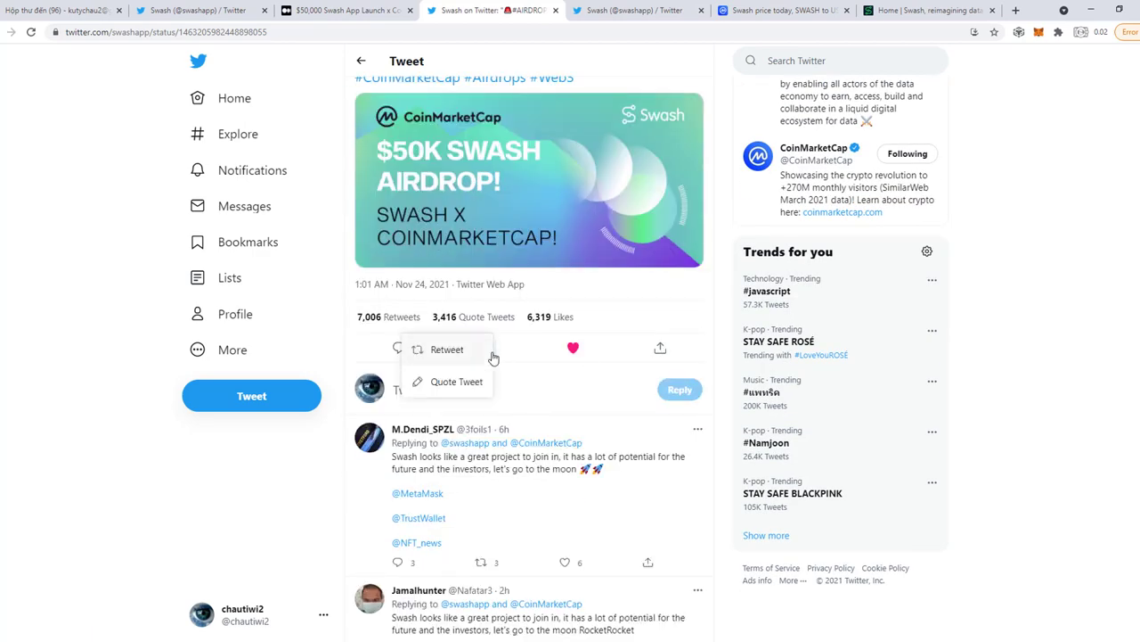
pyautogui.click(454, 383)
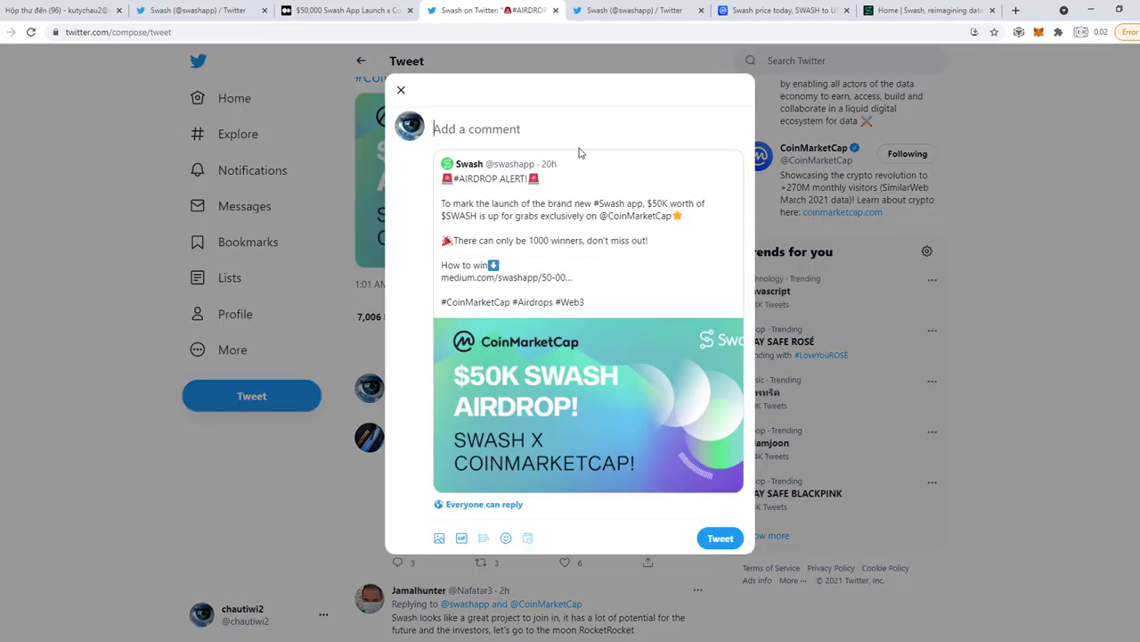
pyautogui.write('@')
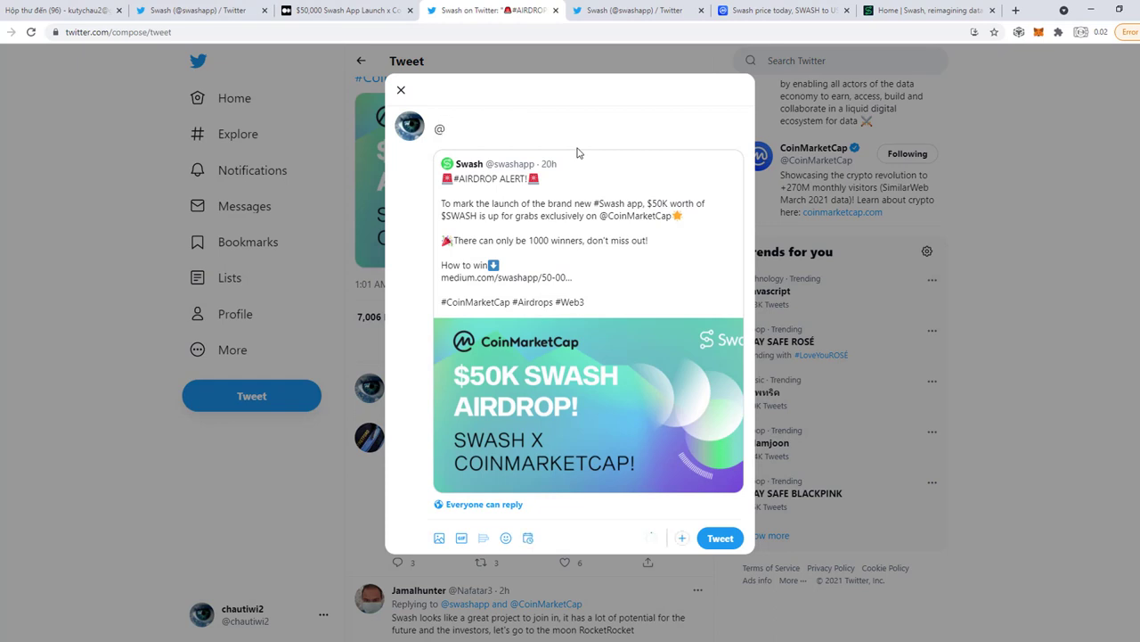
pyautogui.write('b')
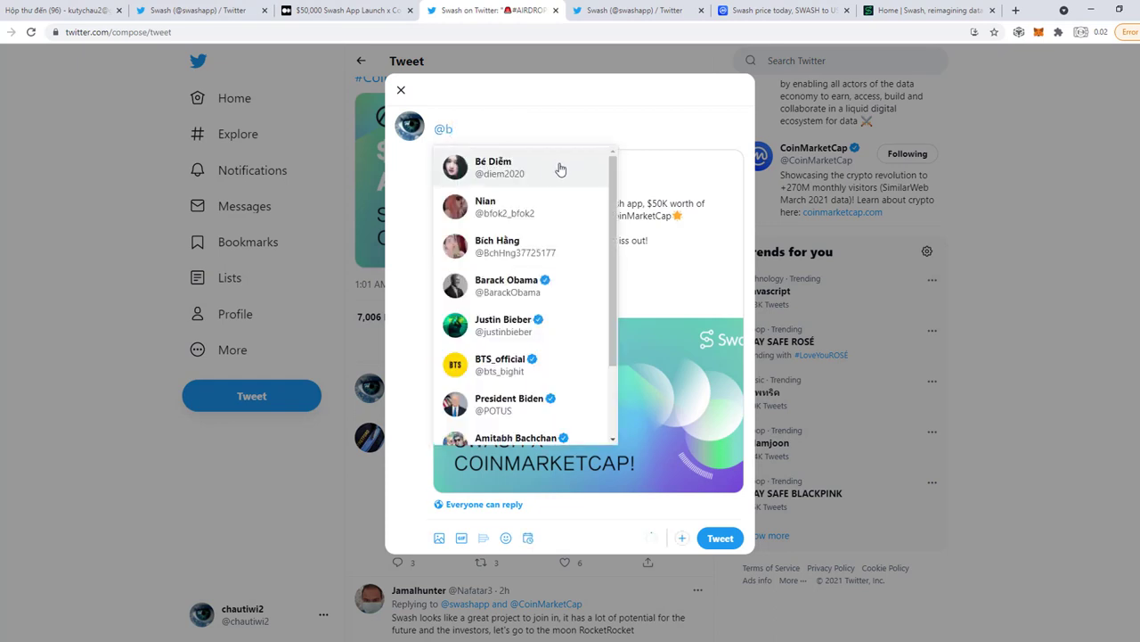
pyautogui.click(538, 175)
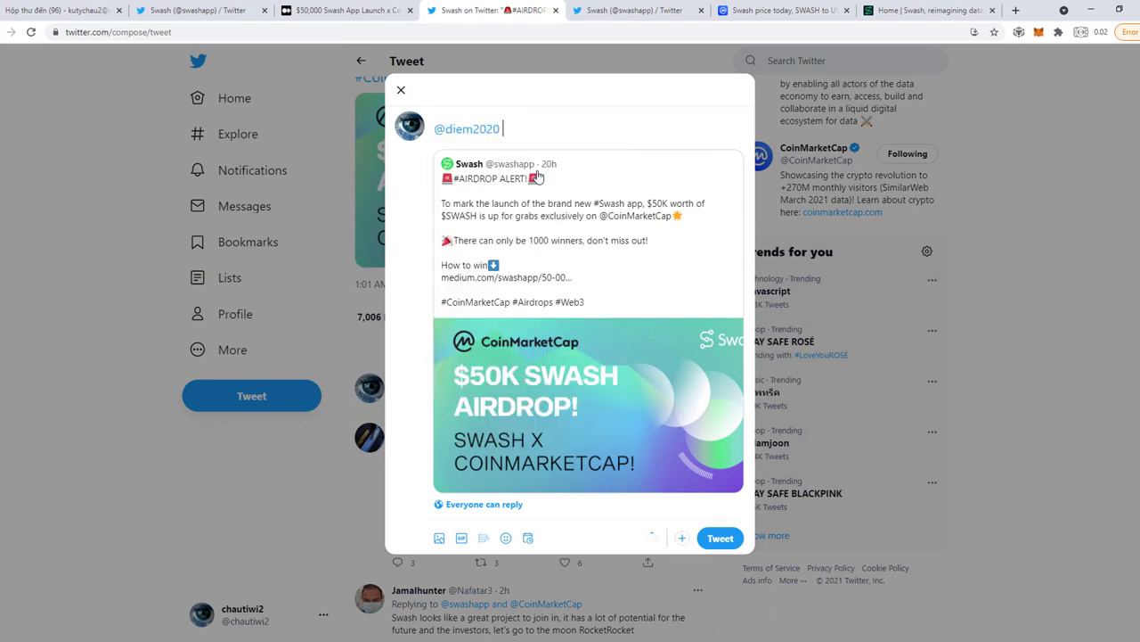
pyautogui.write('@b')
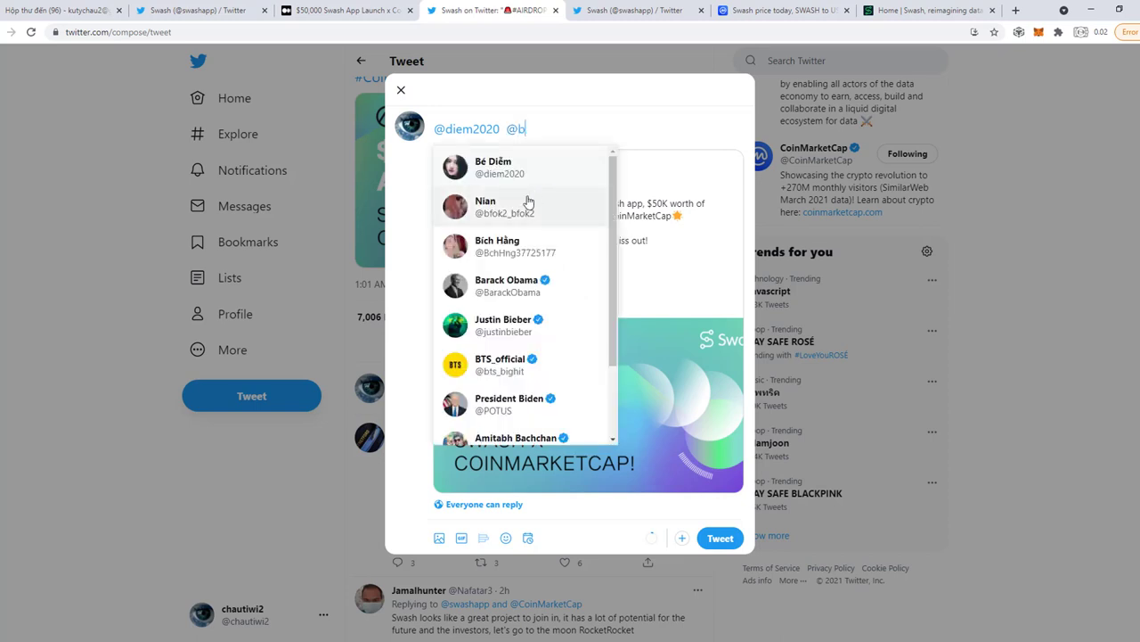
pyautogui.click(517, 221)
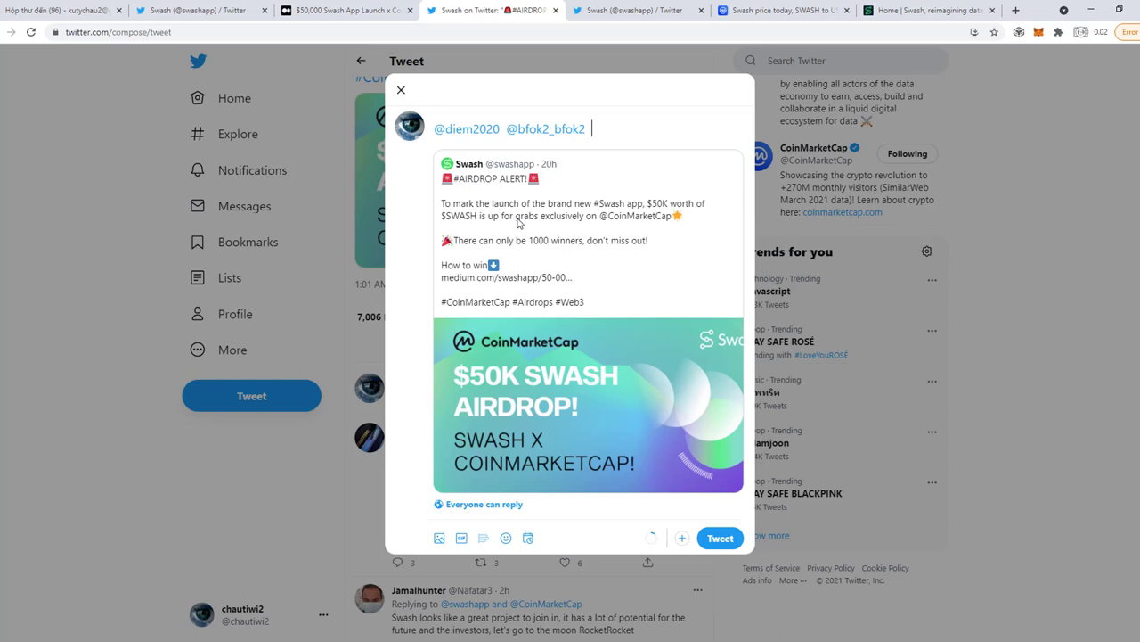
pyautogui.write('@b')
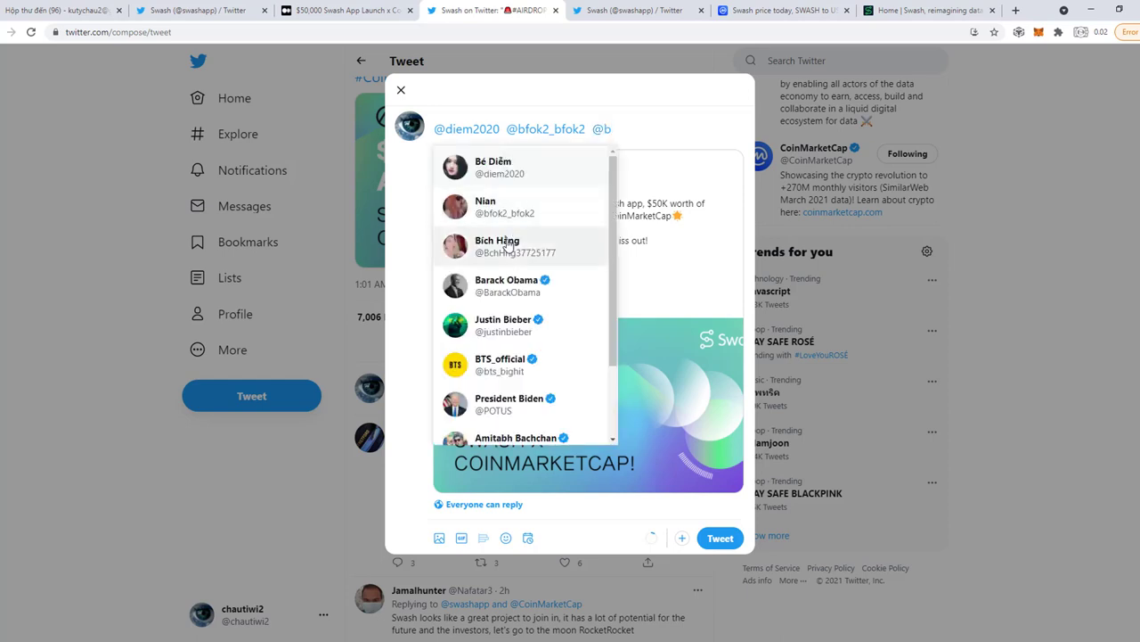
pyautogui.click(511, 254)
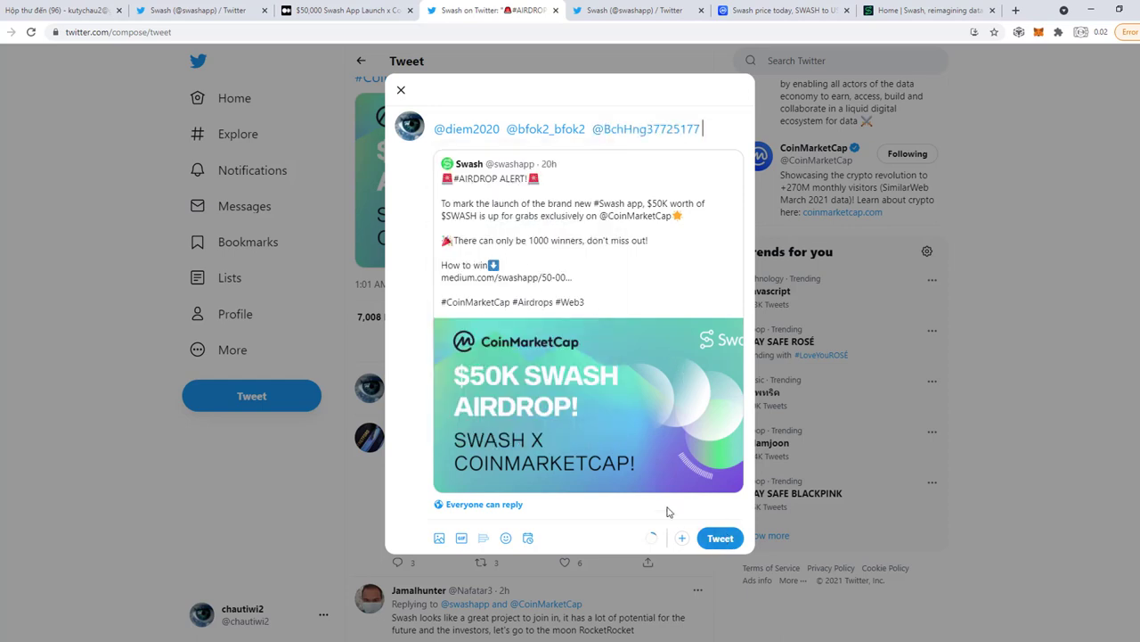
pyautogui.click(720, 538)
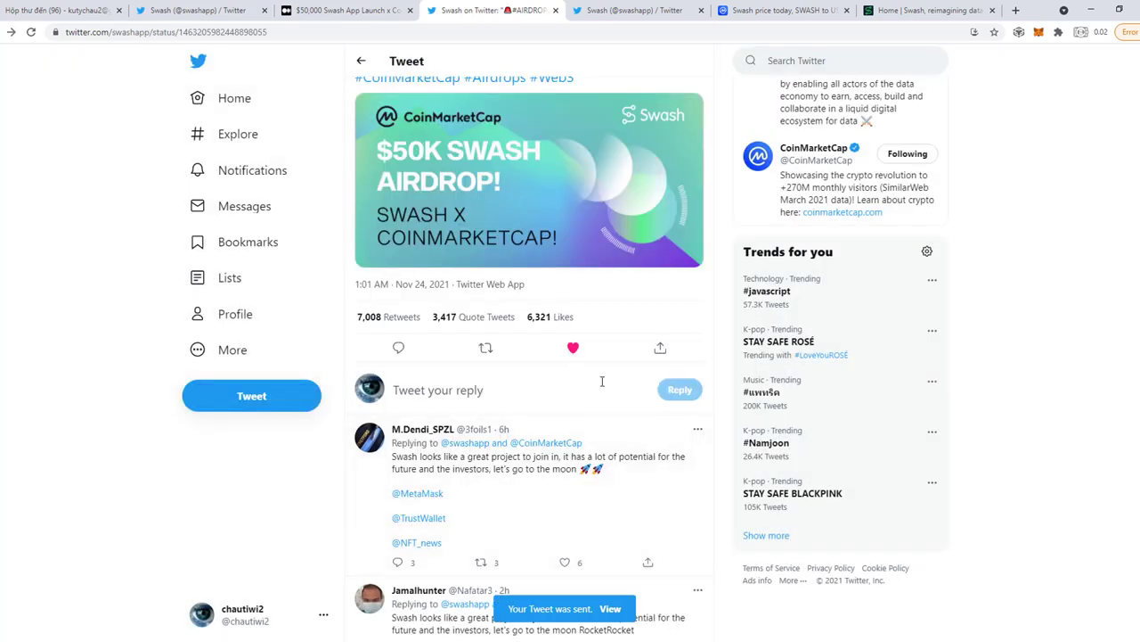
# Join the Swash Official group in Telegram Desktop from the article's group link.
pyautogui.click(337, 10)
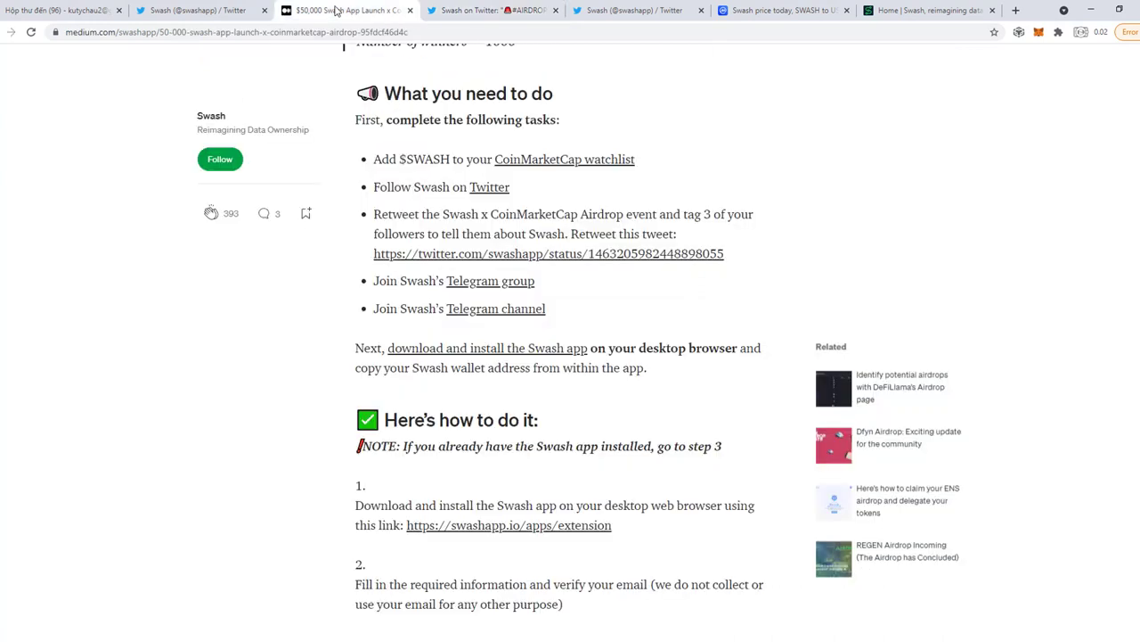
pyautogui.click(481, 282)
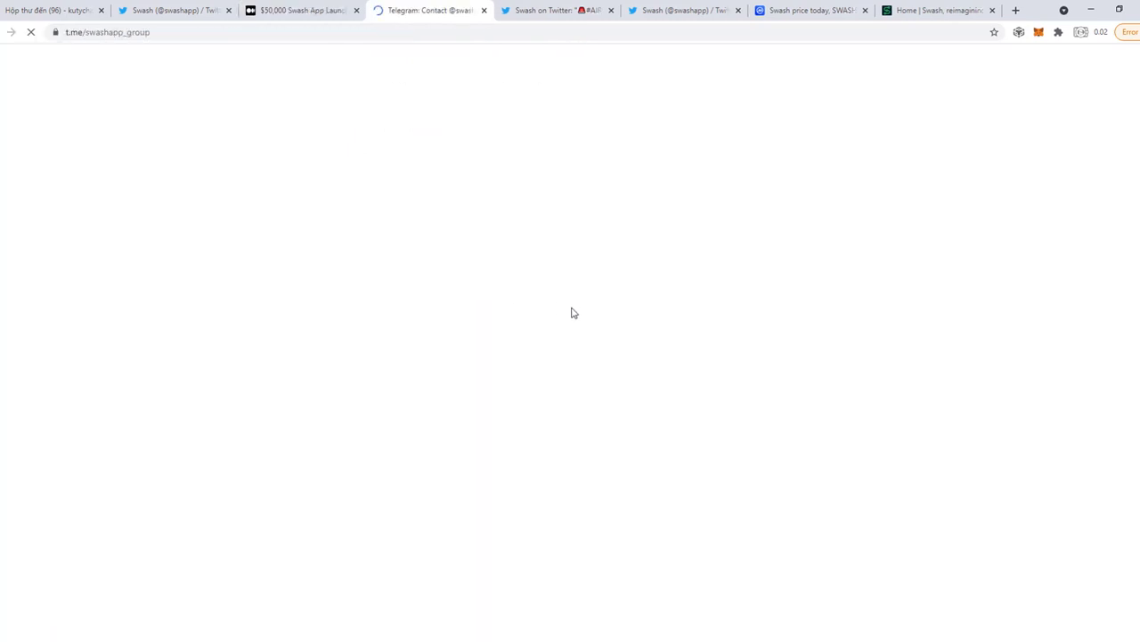
pyautogui.click(602, 138)
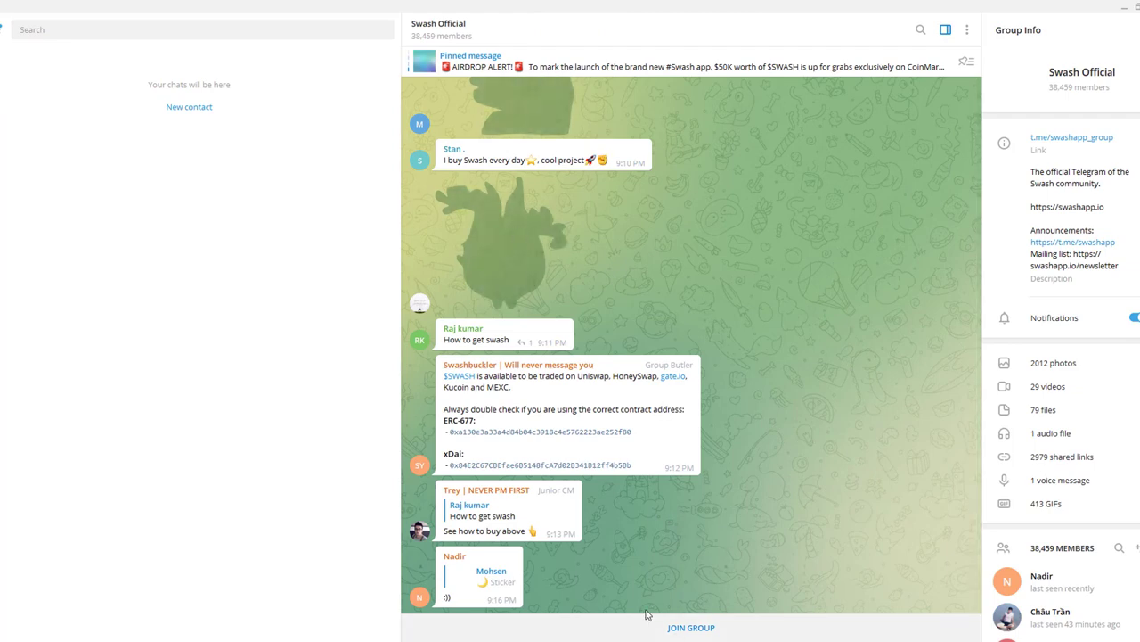
pyautogui.click(677, 629)
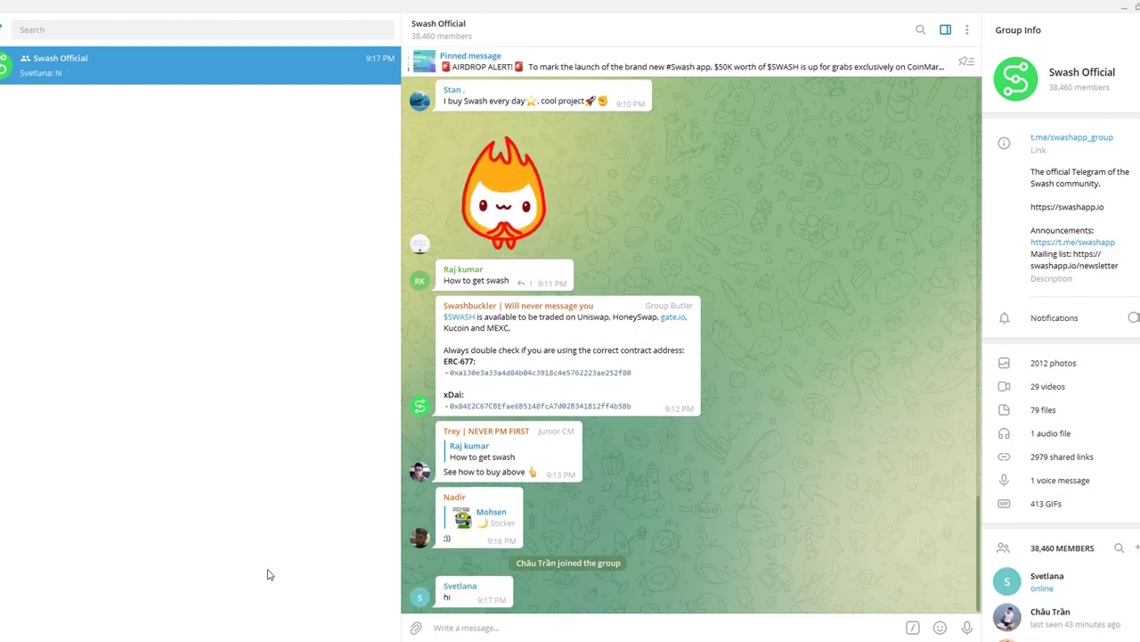
pyautogui.hotkey('alt', 'Tab')
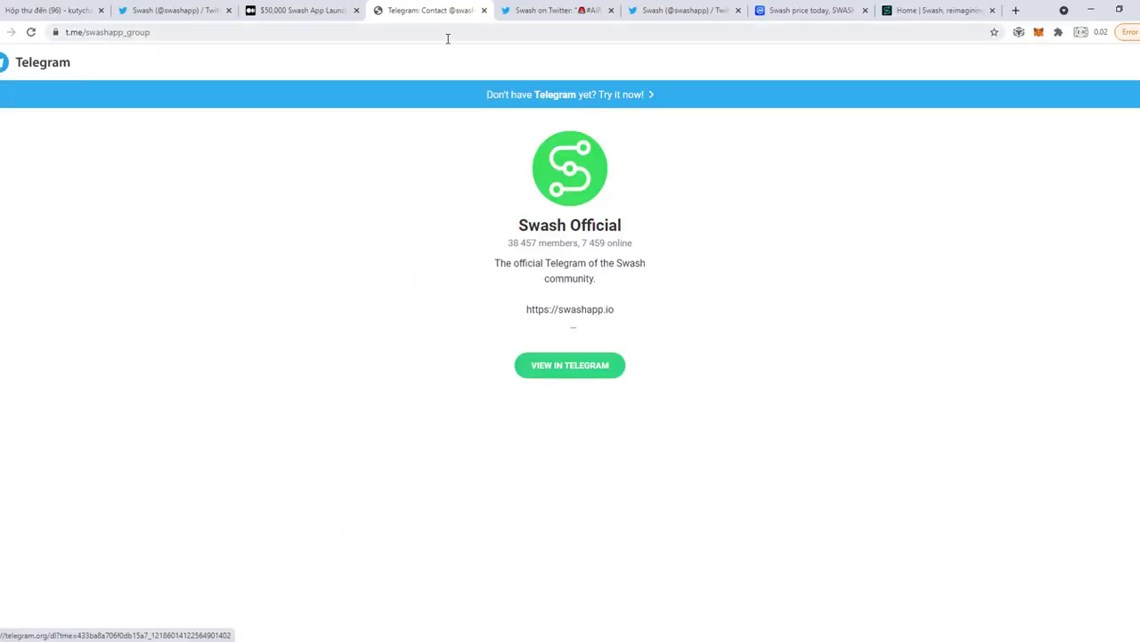
pyautogui.click(484, 10)
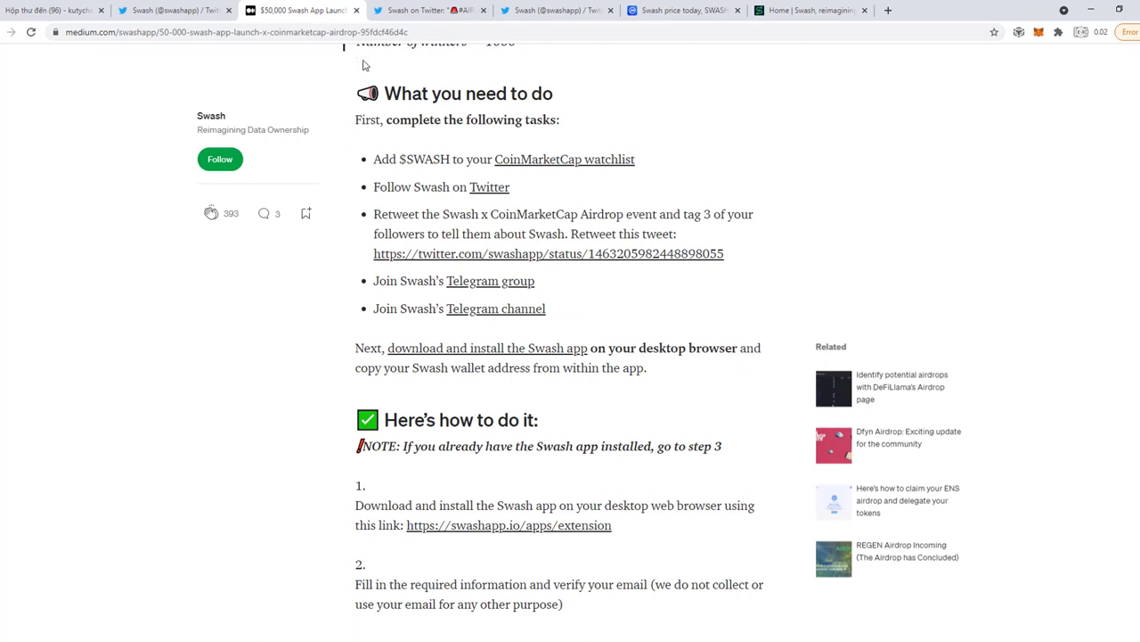
# Join the Swash Announcements channel in Telegram Desktop and close its t.me tab.
pyautogui.click(488, 317)
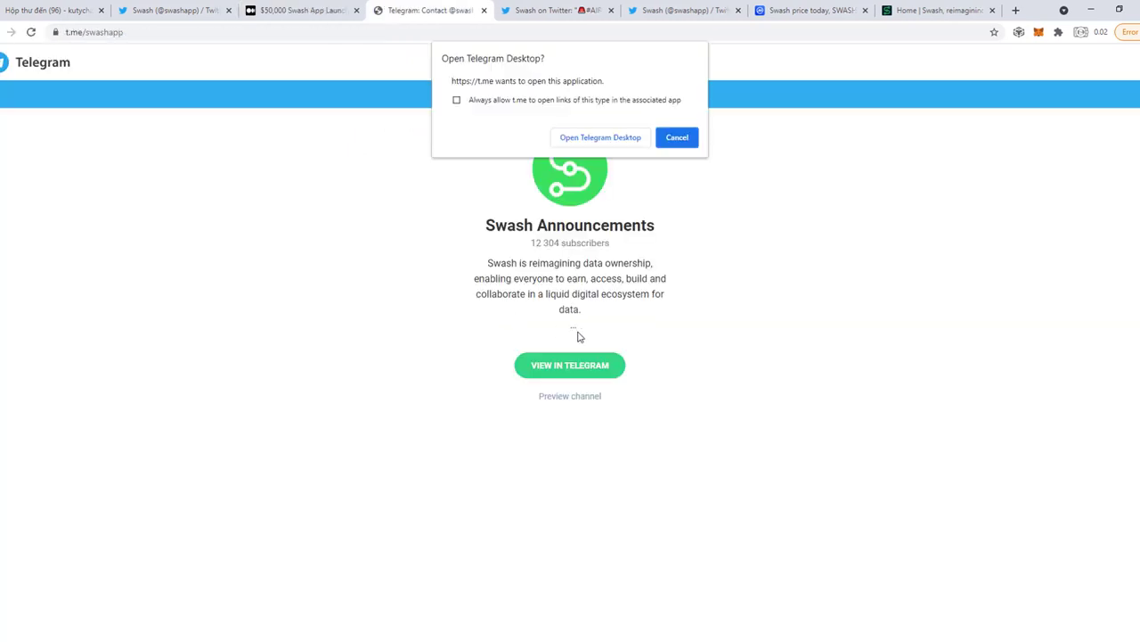
pyautogui.click(601, 138)
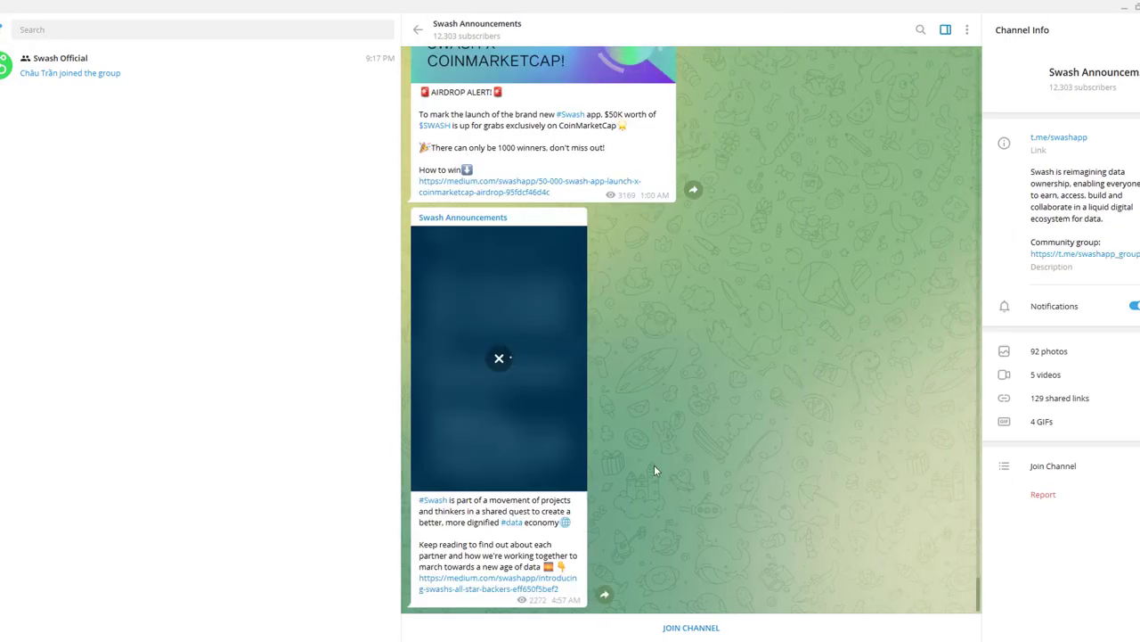
pyautogui.click(679, 628)
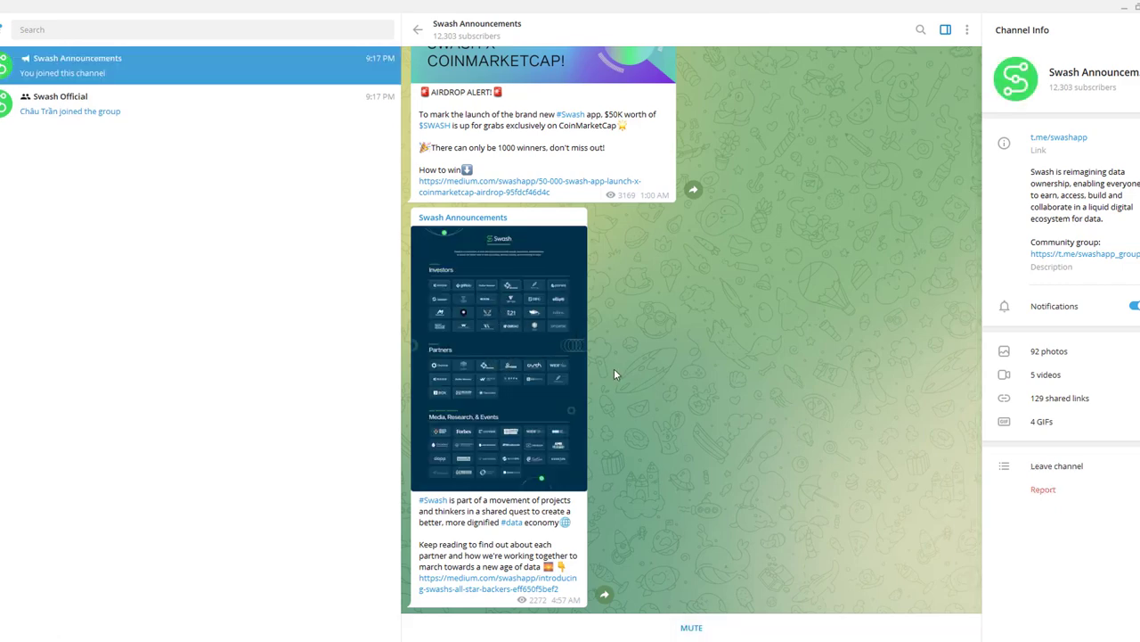
pyautogui.hotkey('alt', 'Tab')
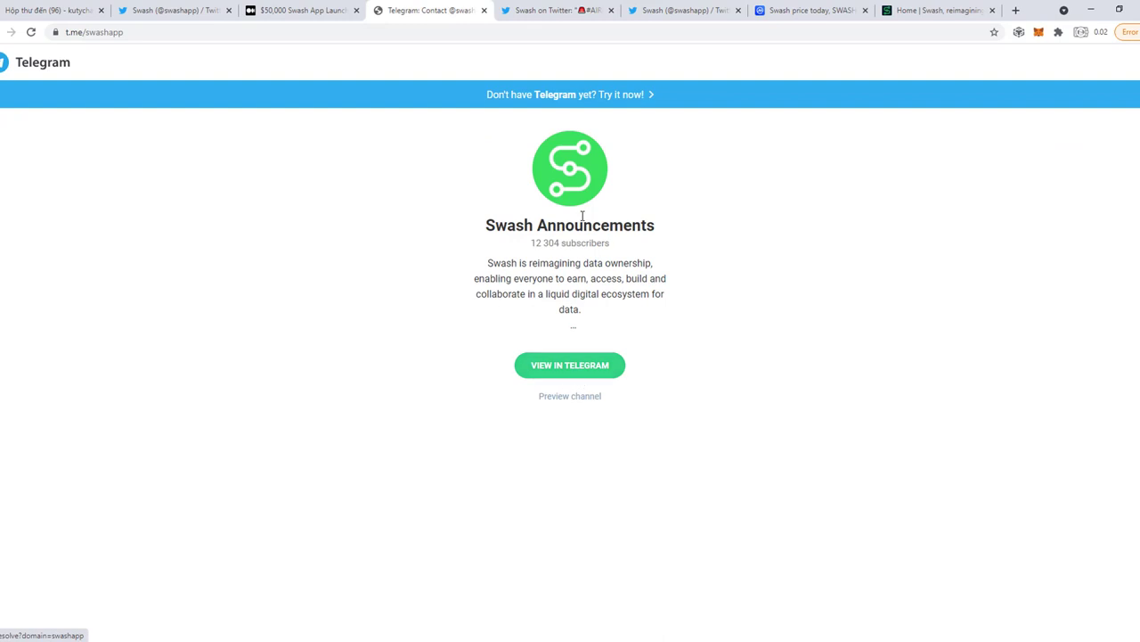
pyautogui.click(484, 12)
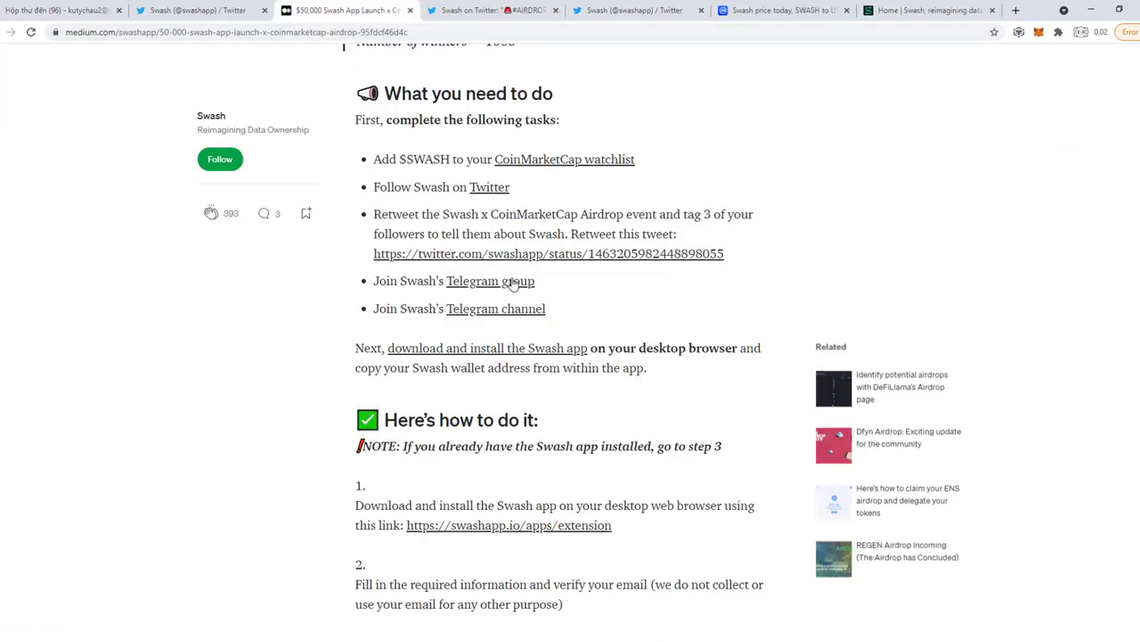
# Scroll the article and follow its 'download and install the Swash app' link to swashapp.io/apps/extension.
pyautogui.scroll(-2, 465, 312)
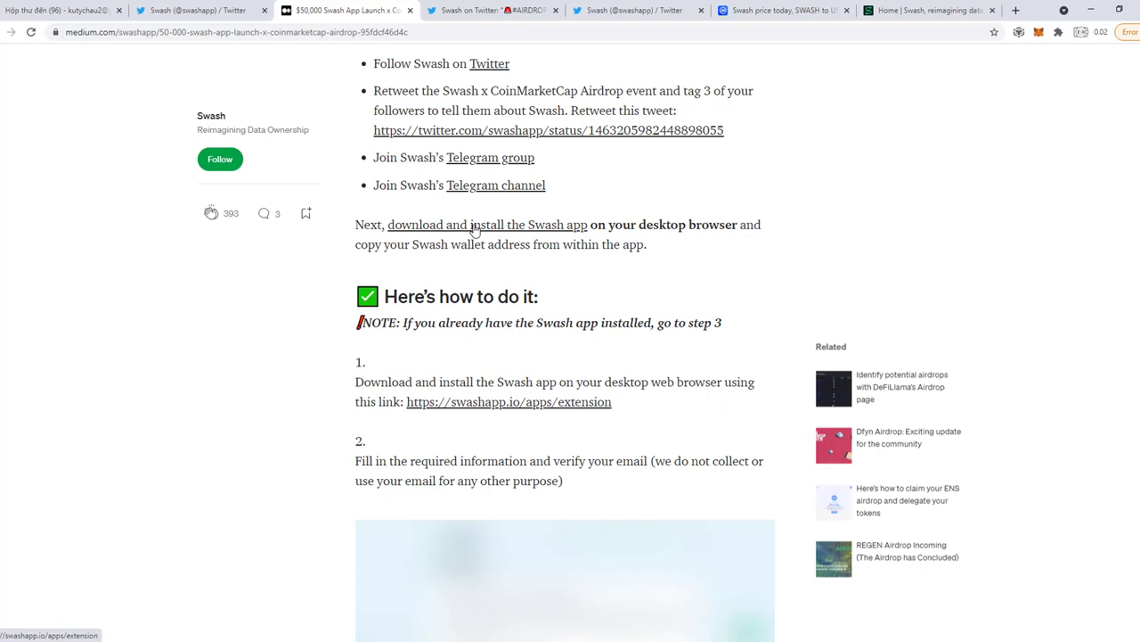
pyautogui.click(482, 231)
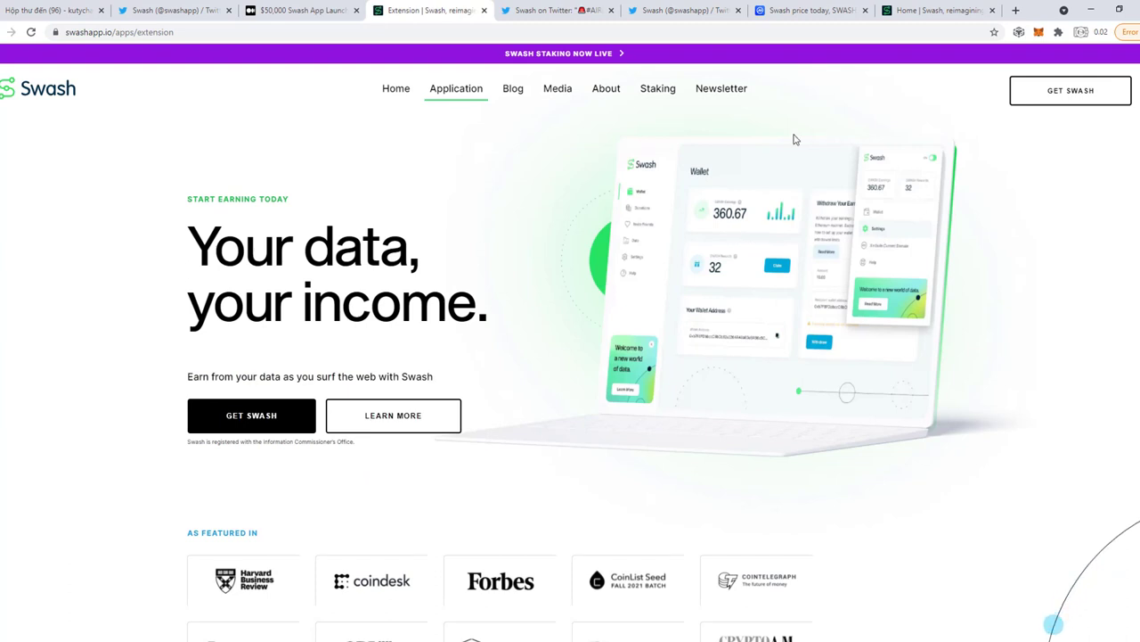
# Get Swash from the Chrome Web Store, add it to Chrome and confirm Add extension.
pyautogui.click(1062, 99)
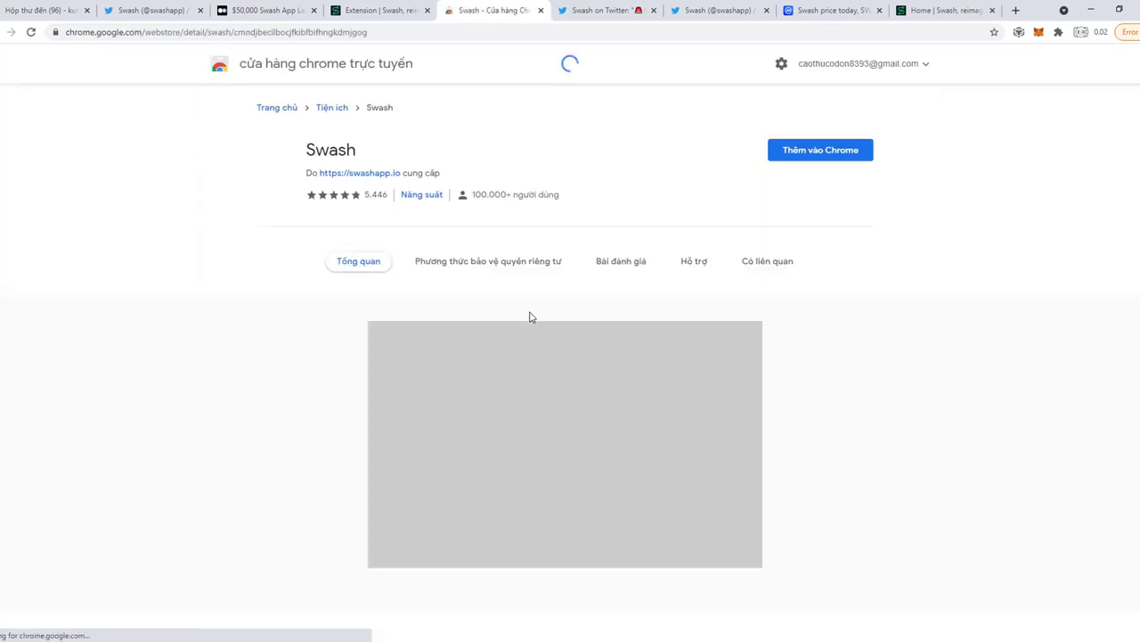
pyautogui.click(808, 157)
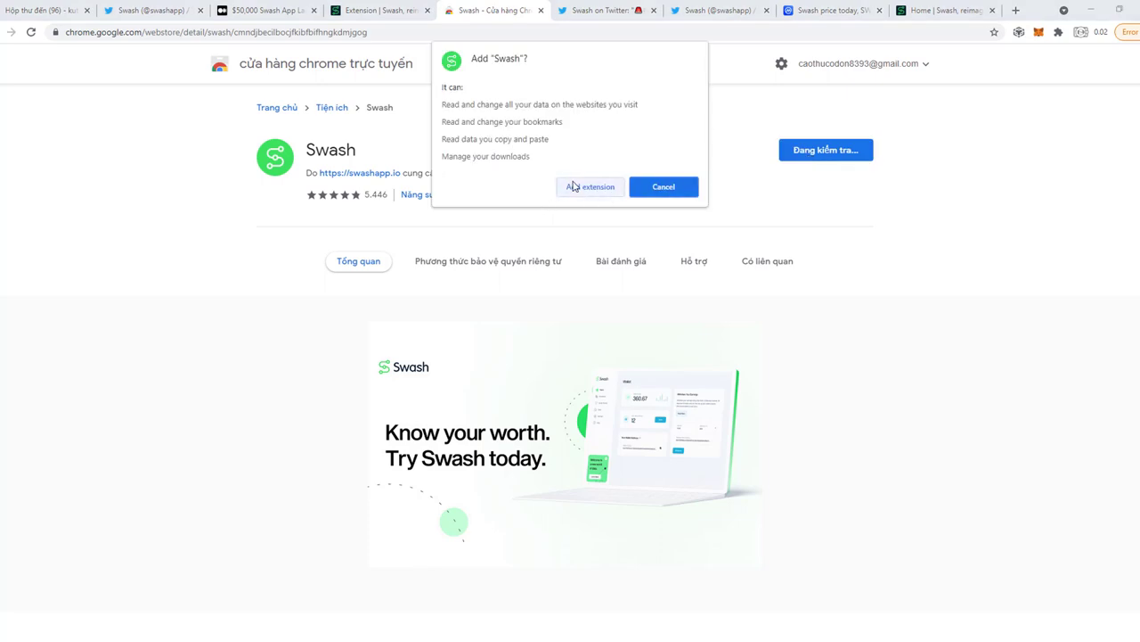
pyautogui.click(589, 187)
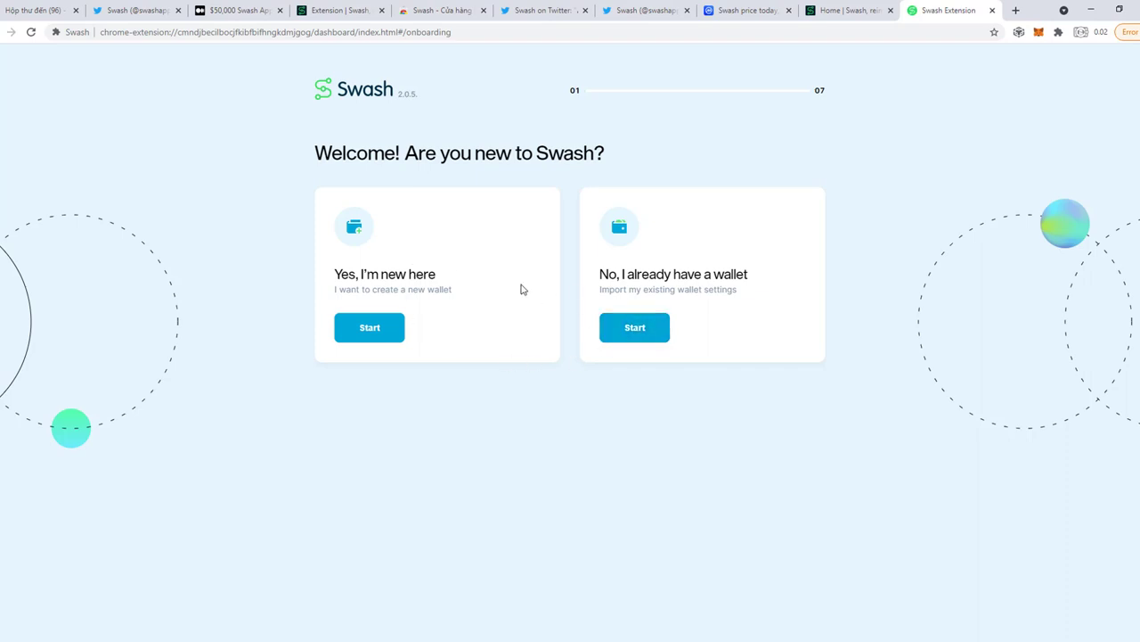
pyautogui.click(632, 330)
# Start as a new Swash user, accept the privacy policy and acknowledge the private key warning.
pyautogui.moveTo(321, 265); pyautogui.dragTo(461, 295)
pyautogui.click(369, 329)
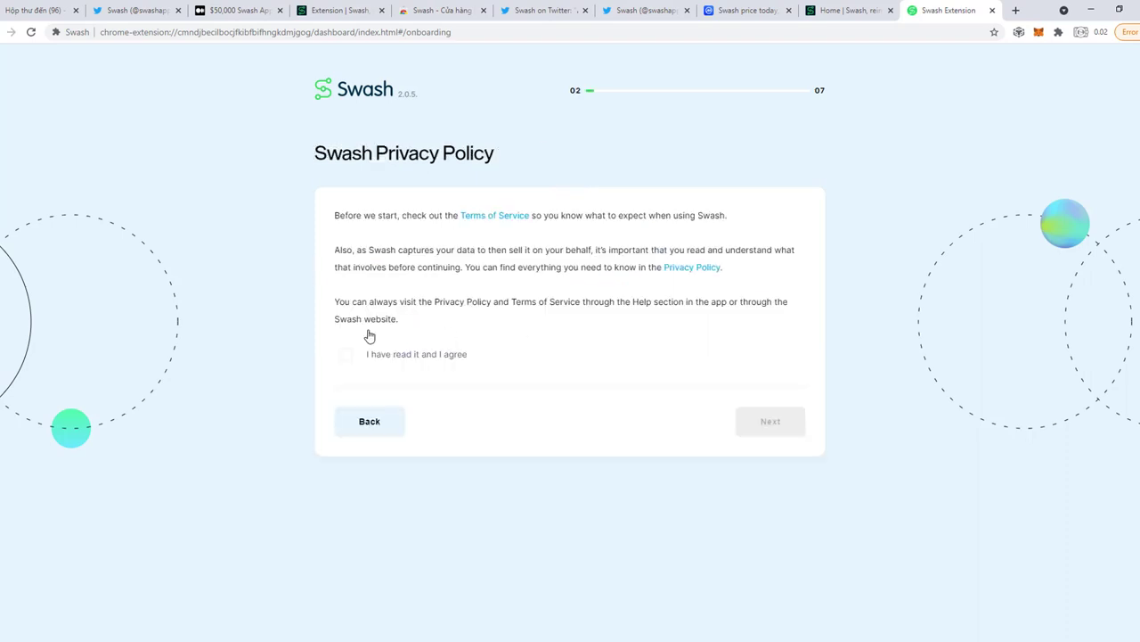
pyautogui.click(346, 355)
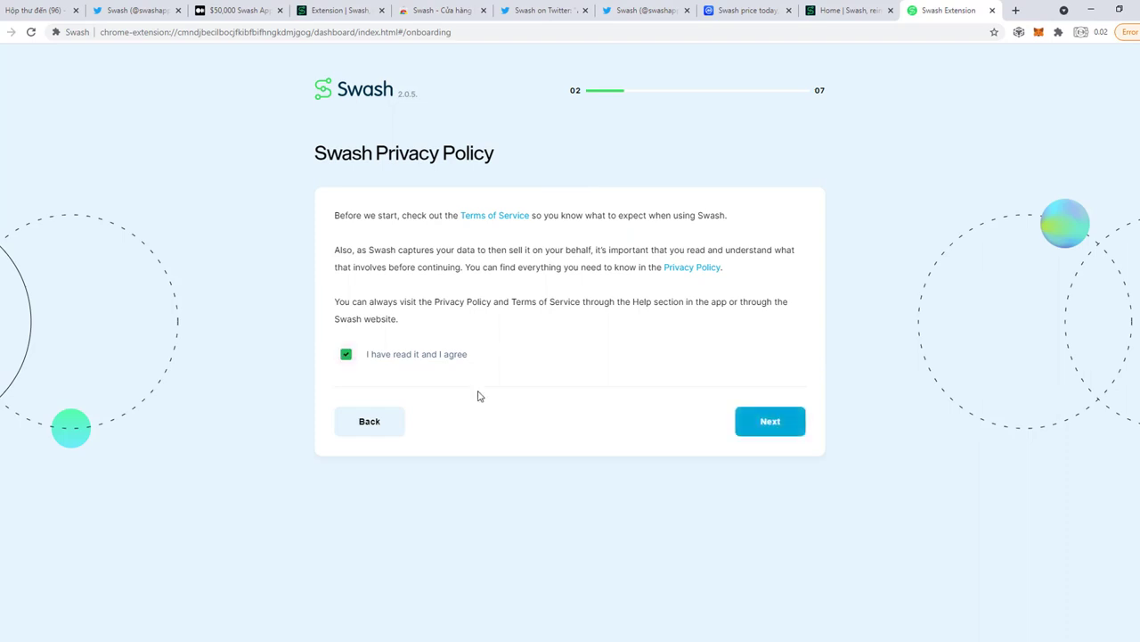
pyautogui.click(783, 430)
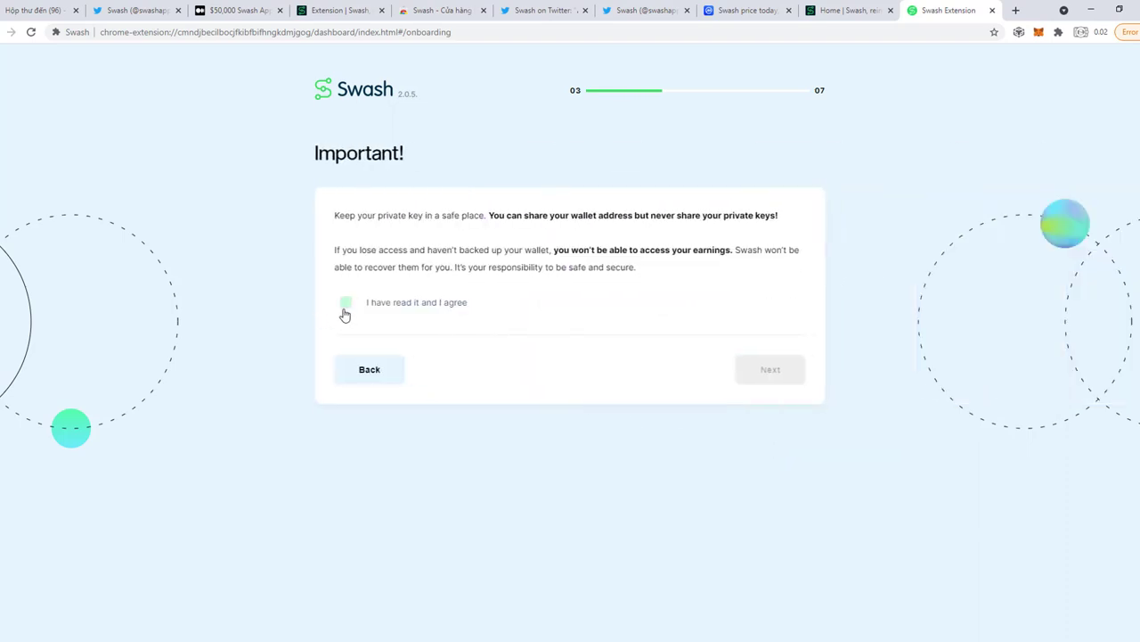
pyautogui.click(345, 305)
pyautogui.click(781, 383)
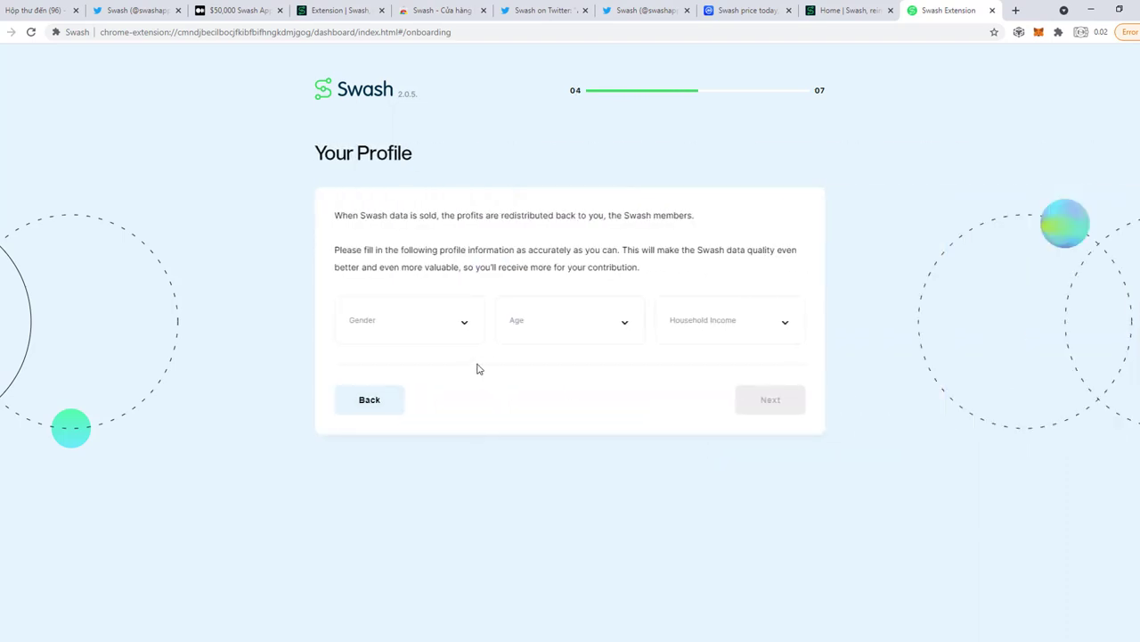
# Fill the profile with gender Male, age 20-30, household income < $12K, and submit.
pyautogui.click(448, 332)
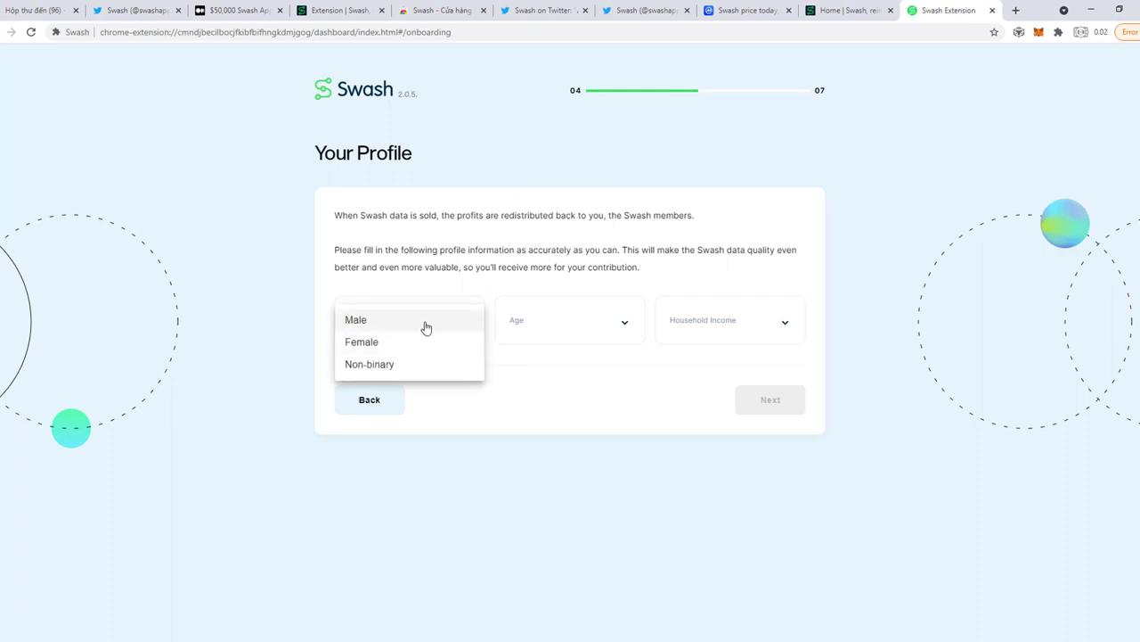
pyautogui.click(429, 321)
pyautogui.click(563, 329)
pyautogui.click(554, 343)
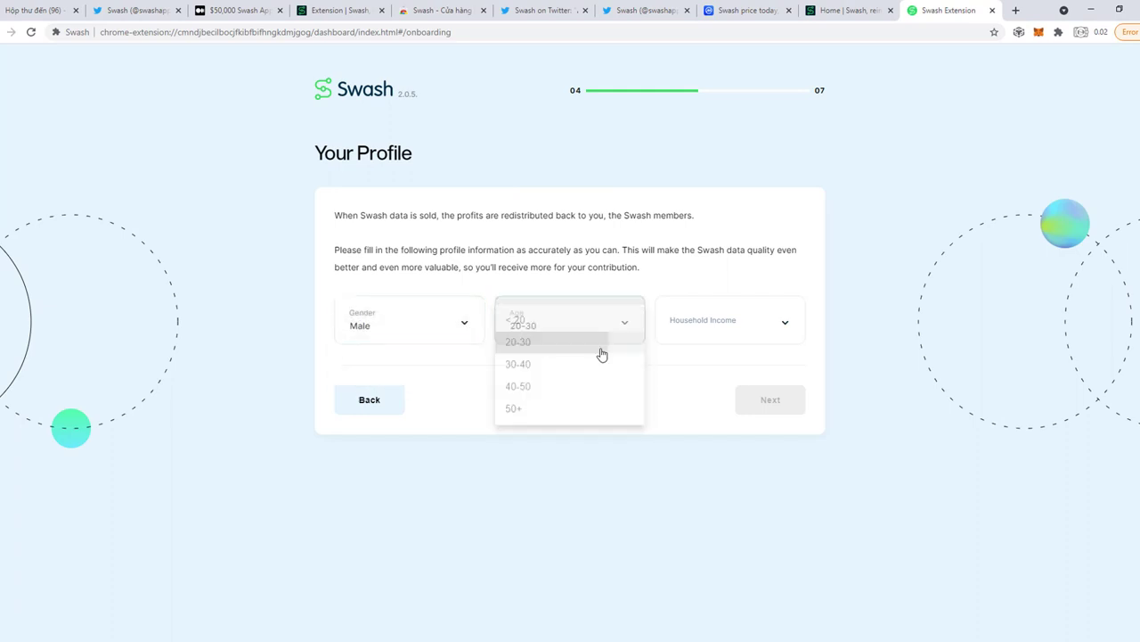
pyautogui.click(784, 334)
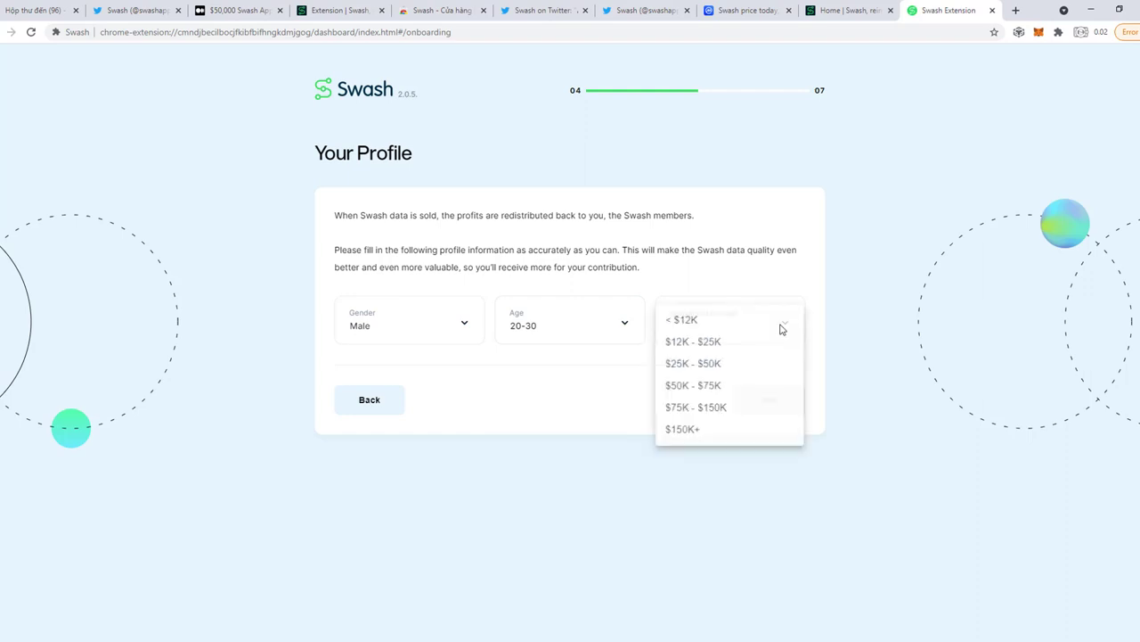
pyautogui.click(688, 323)
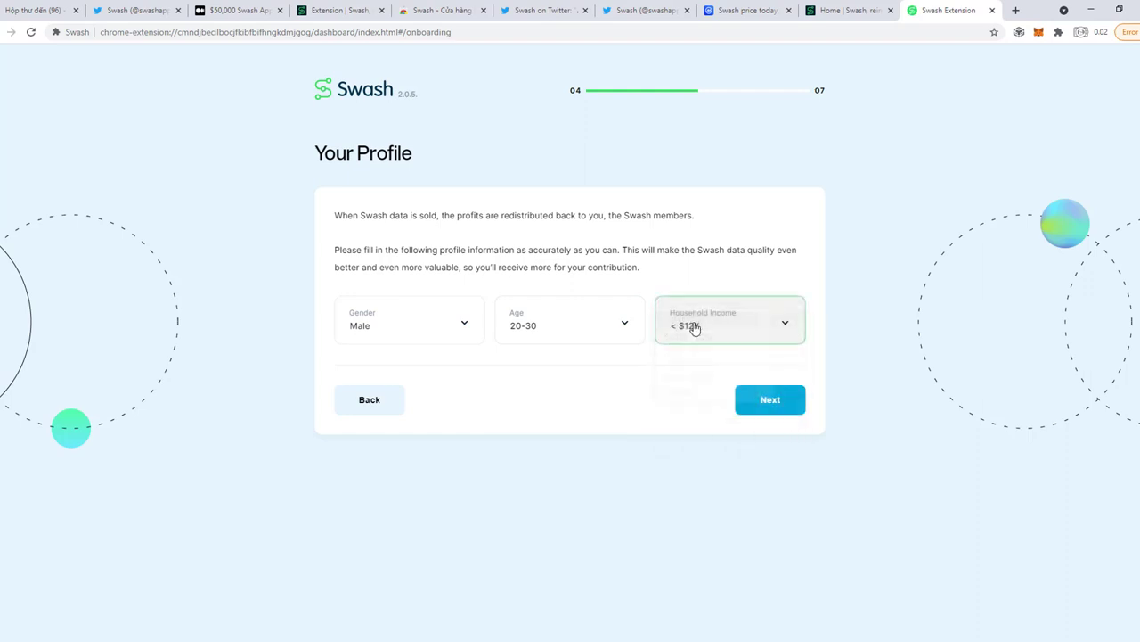
pyautogui.click(771, 401)
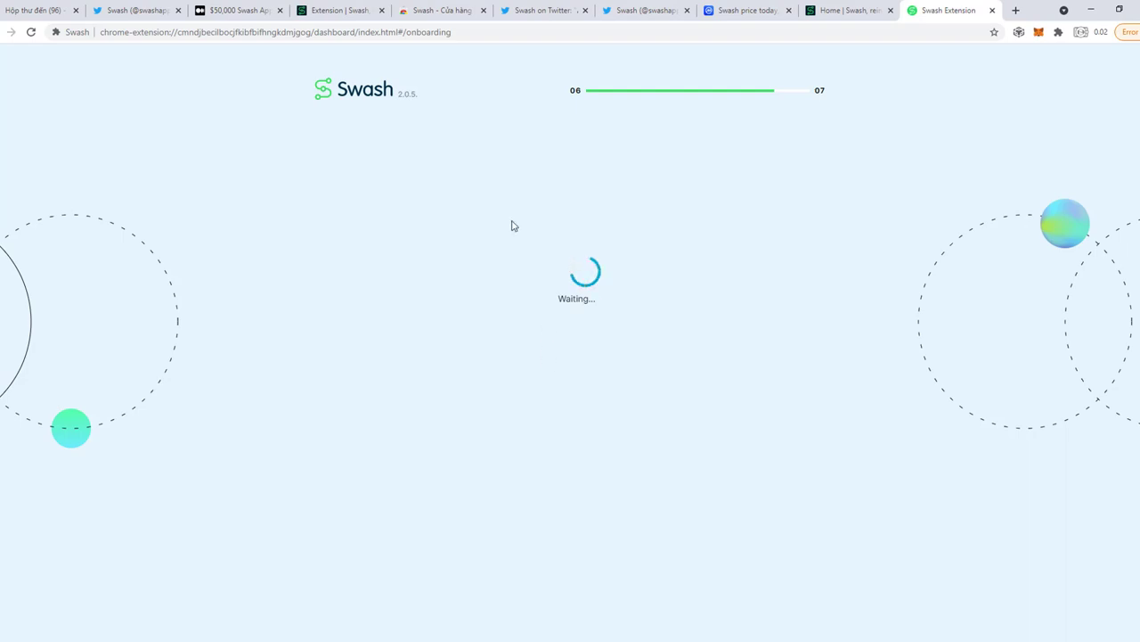
# Opt in to Swash update e-mails, enter your e-mail address, pass reCAPTCHA and submit for verification.
pyautogui.click(483, 10)
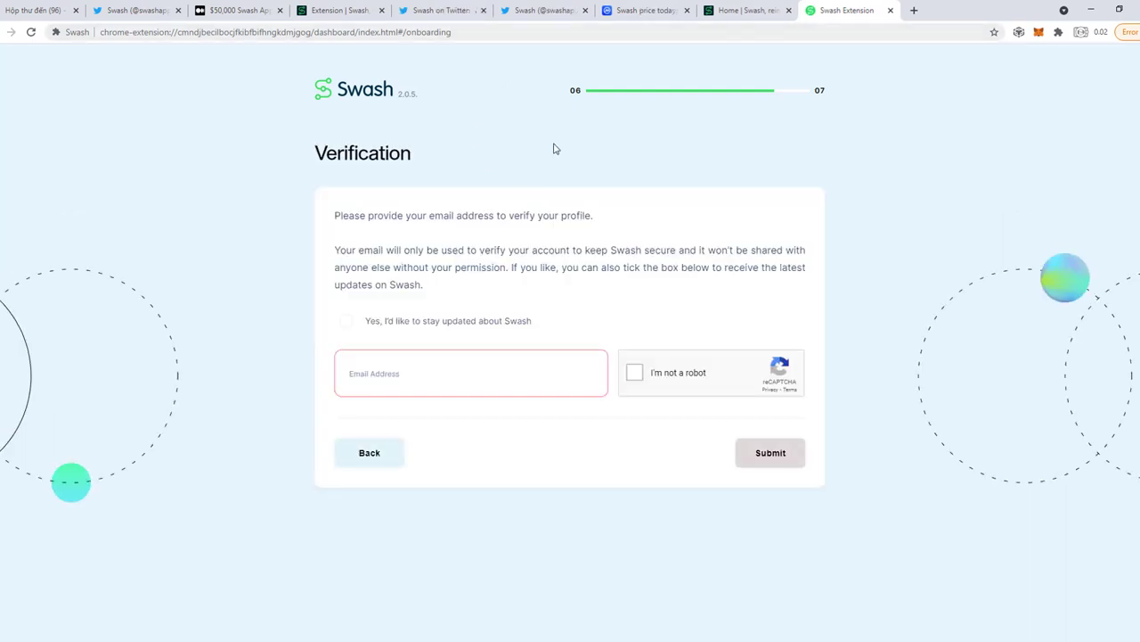
pyautogui.click(348, 326)
pyautogui.click(412, 383)
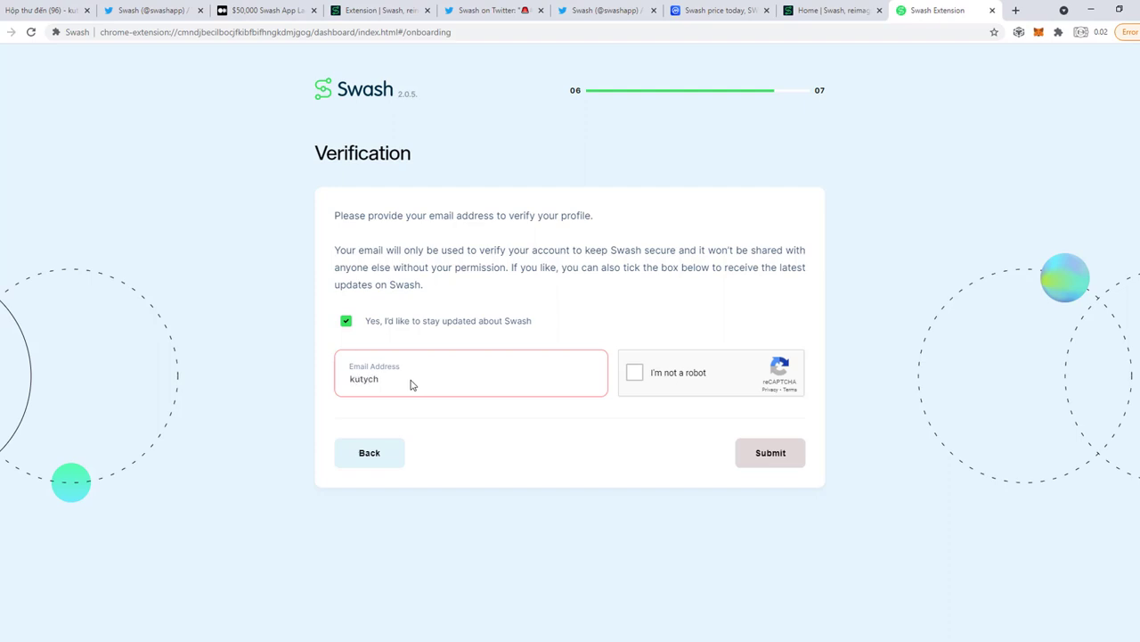
pyautogui.click(635, 375)
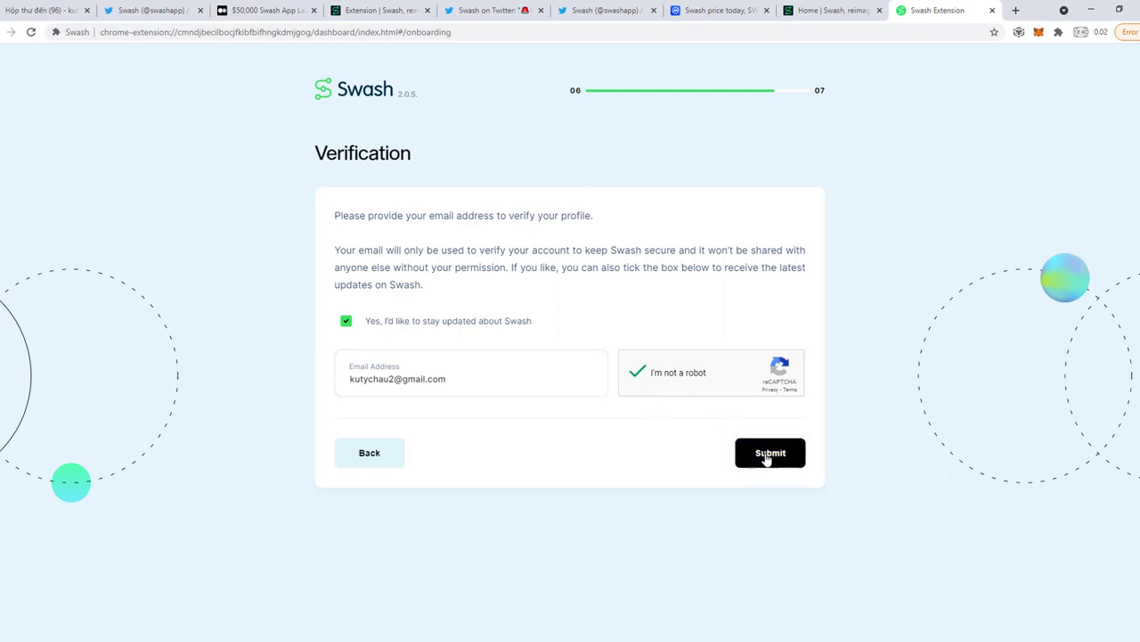
pyautogui.click(766, 456)
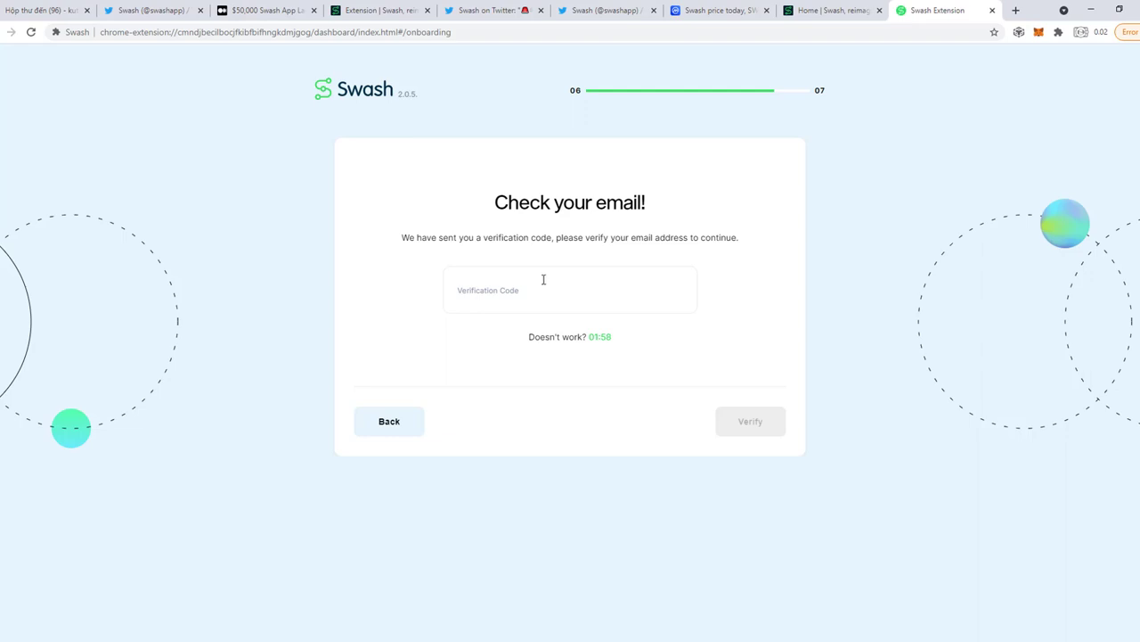
pyautogui.click(515, 298)
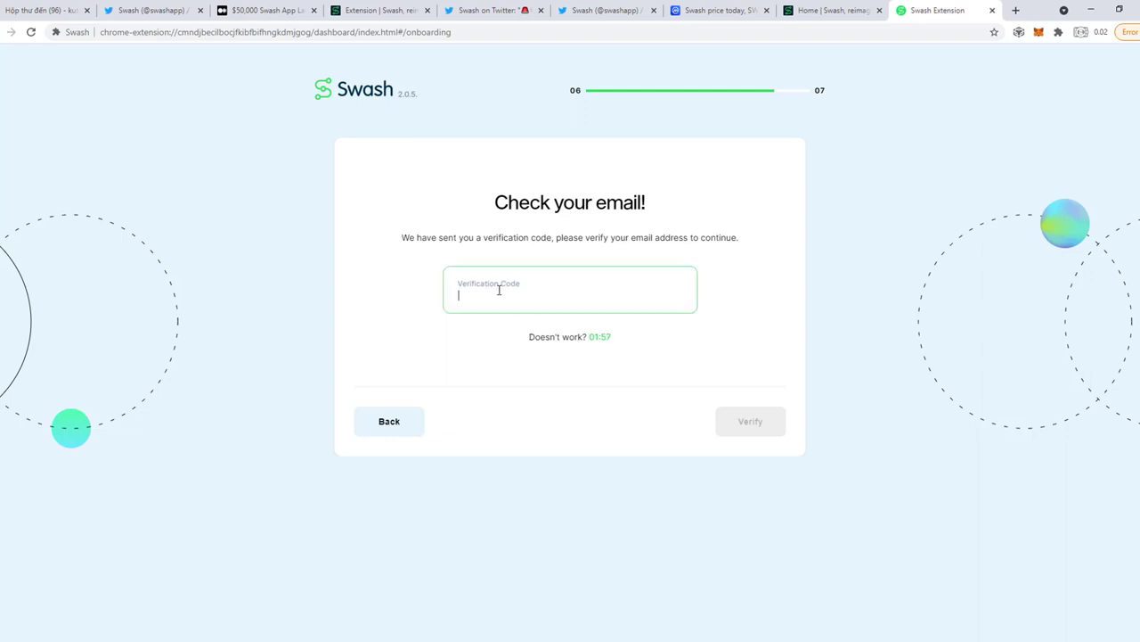
pyautogui.click(34, 9)
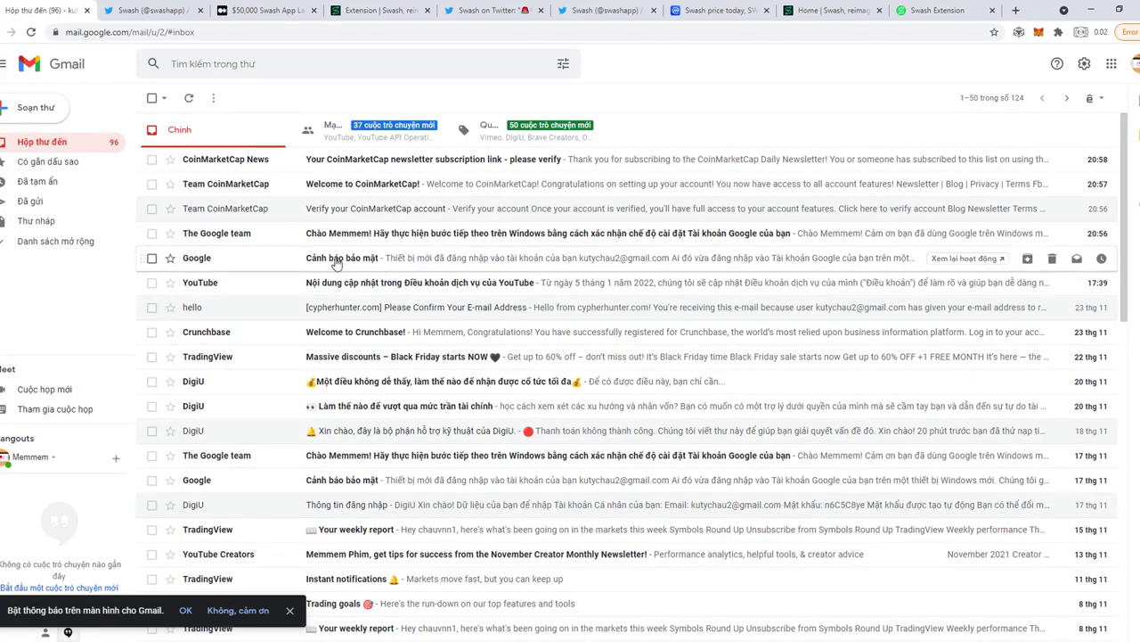
# Refresh Gmail, open the Swash Email Verification message and copy its code.
pyautogui.click(190, 99)
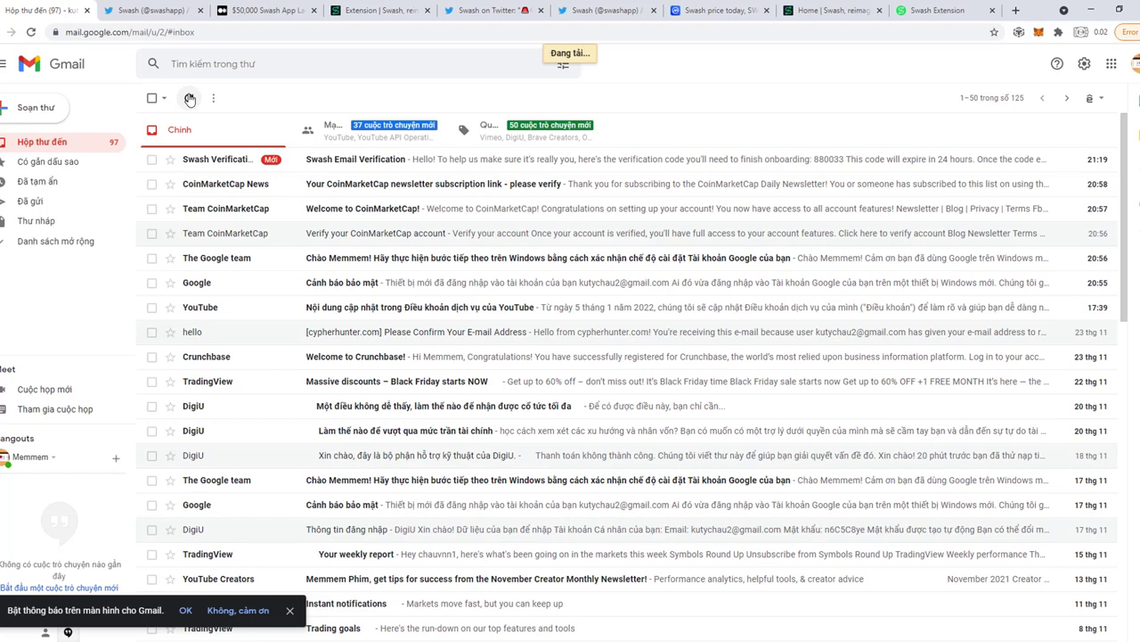
pyautogui.click(334, 164)
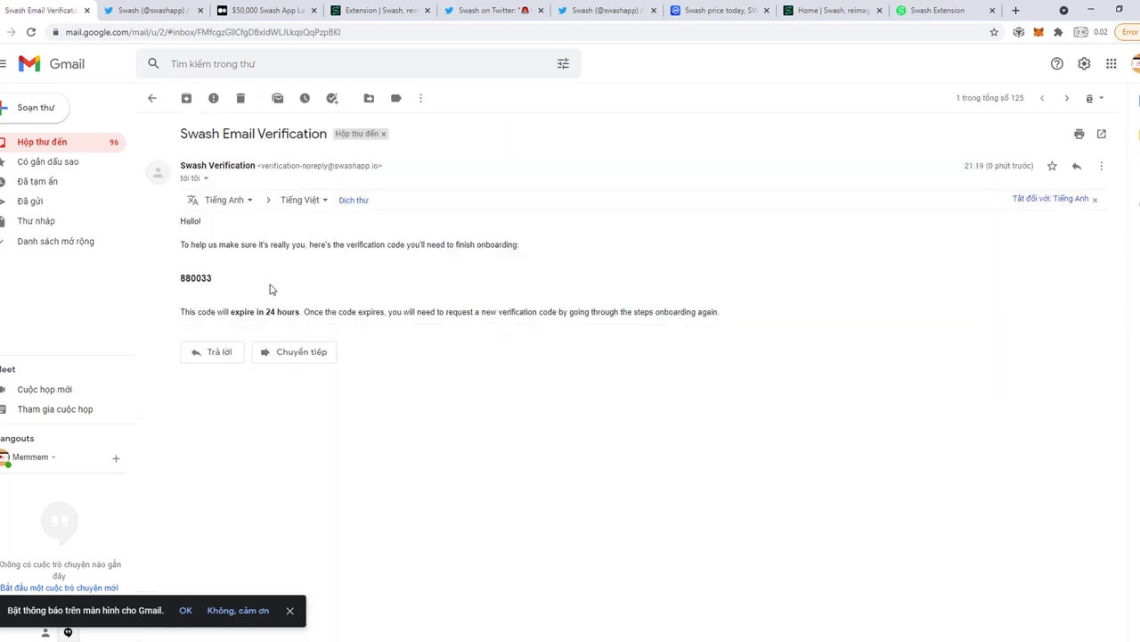
pyautogui.moveTo(222, 282); pyautogui.dragTo(182, 278)
pyautogui.hotkey('ctrl', 'c')
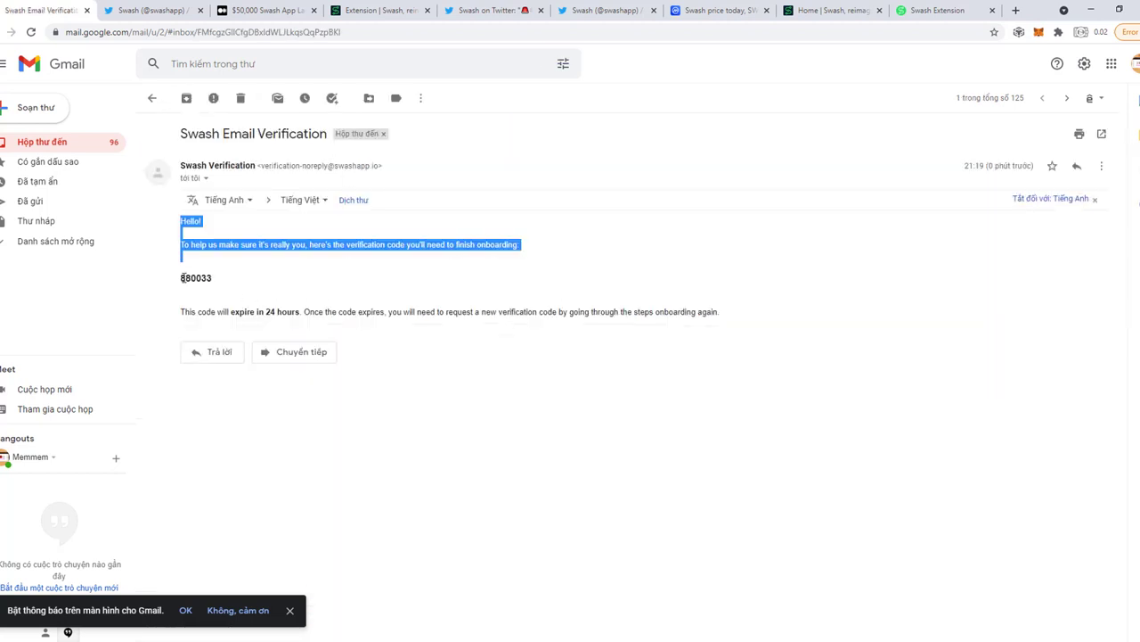
pyautogui.click(249, 283)
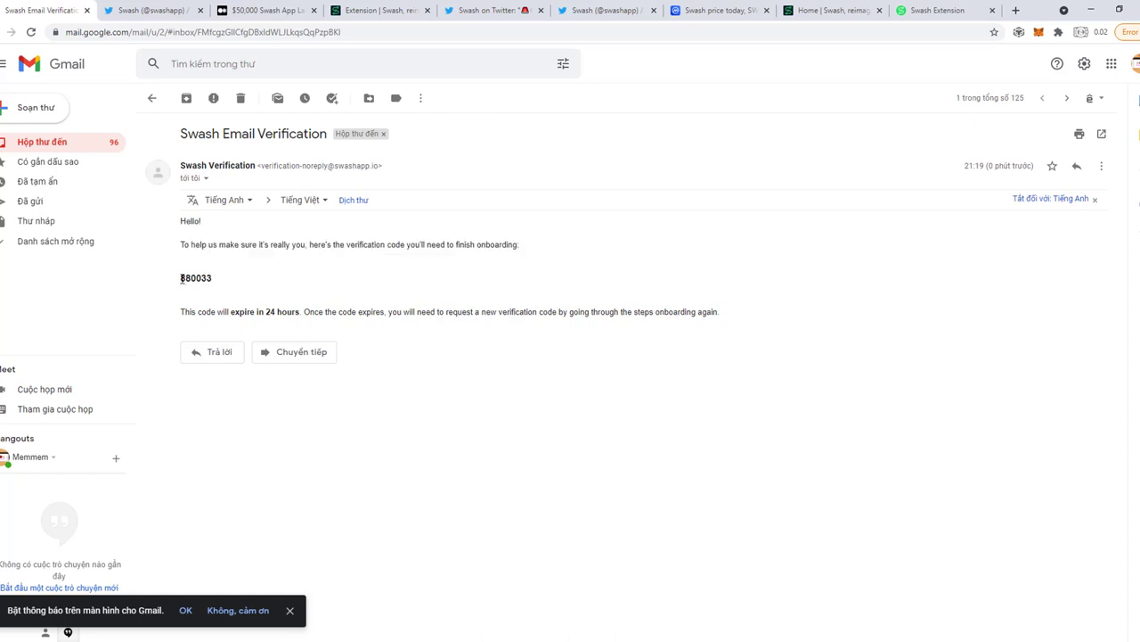
pyautogui.moveTo(181, 278); pyautogui.dragTo(208, 281)
pyautogui.hotkey('alt', 'Tab')
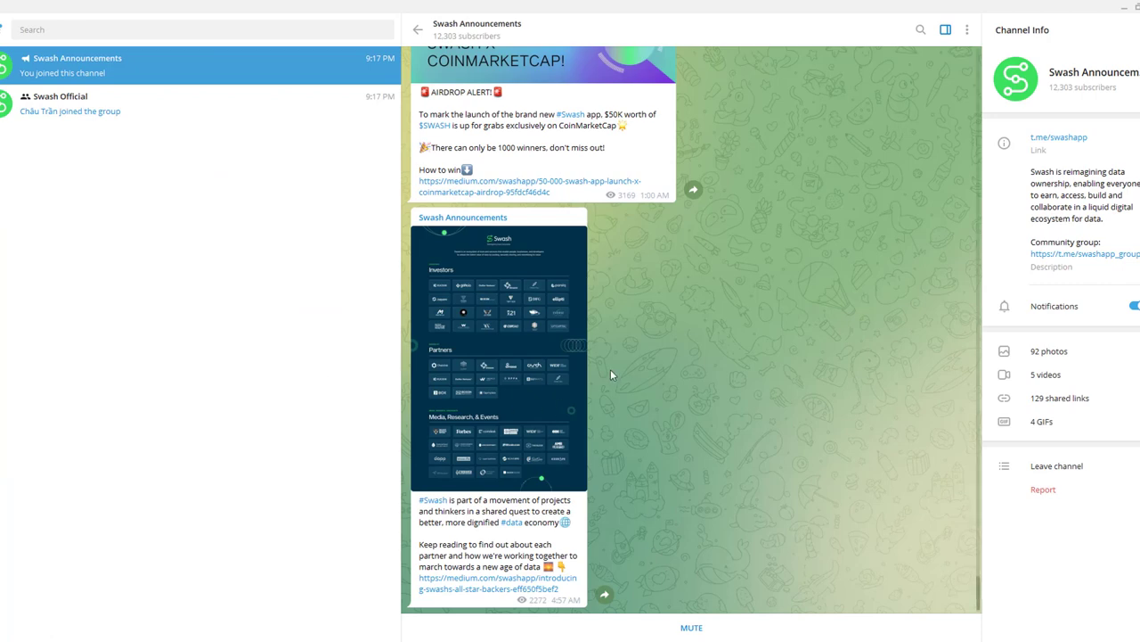
pyautogui.hotkey('alt', 'Tab')
# Paste the e-mailed code into Swash Extension's Verification Code, verify it, then return to the Medium article.
pyautogui.click(948, 12)
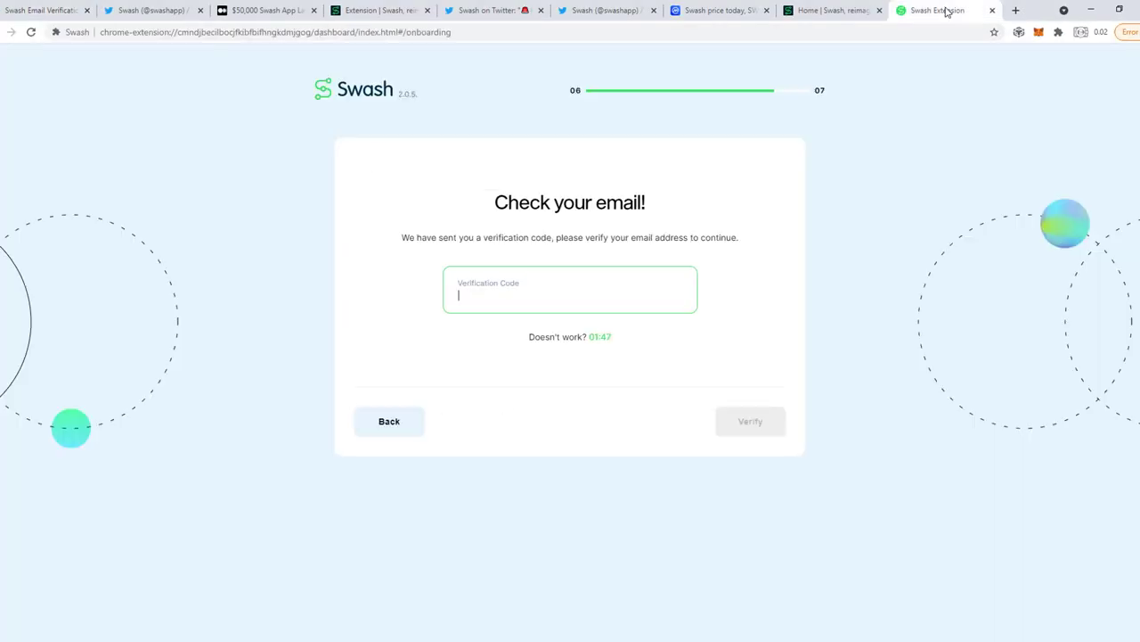
pyautogui.click(559, 302)
pyautogui.hotkey('ctrl', 'v')
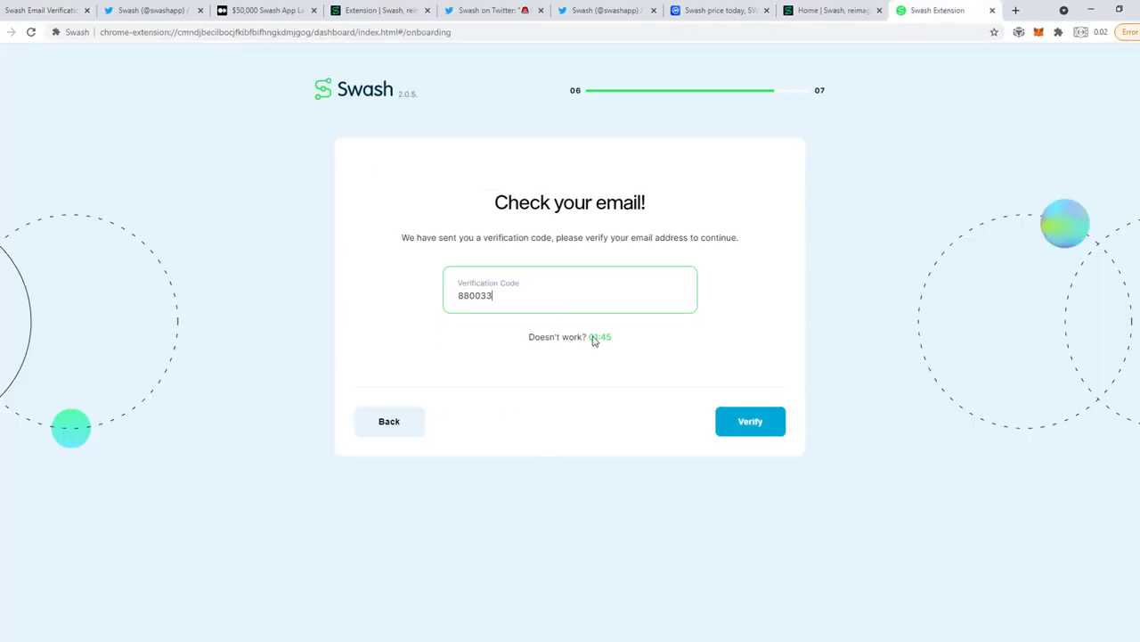
pyautogui.click(753, 423)
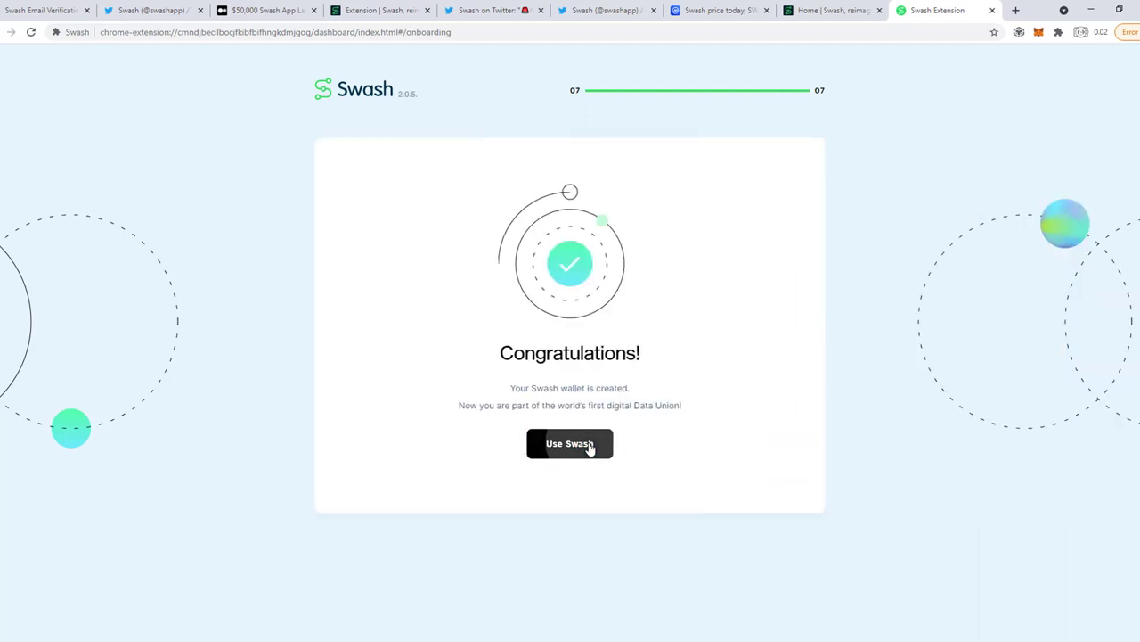
pyautogui.click(590, 447)
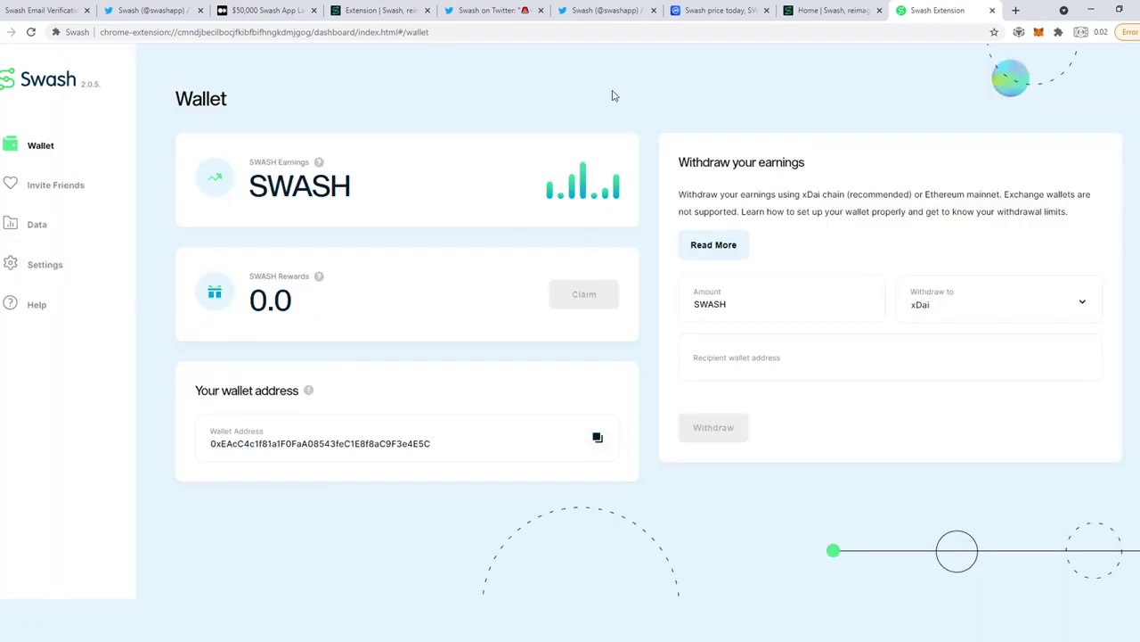
pyautogui.click(282, 10)
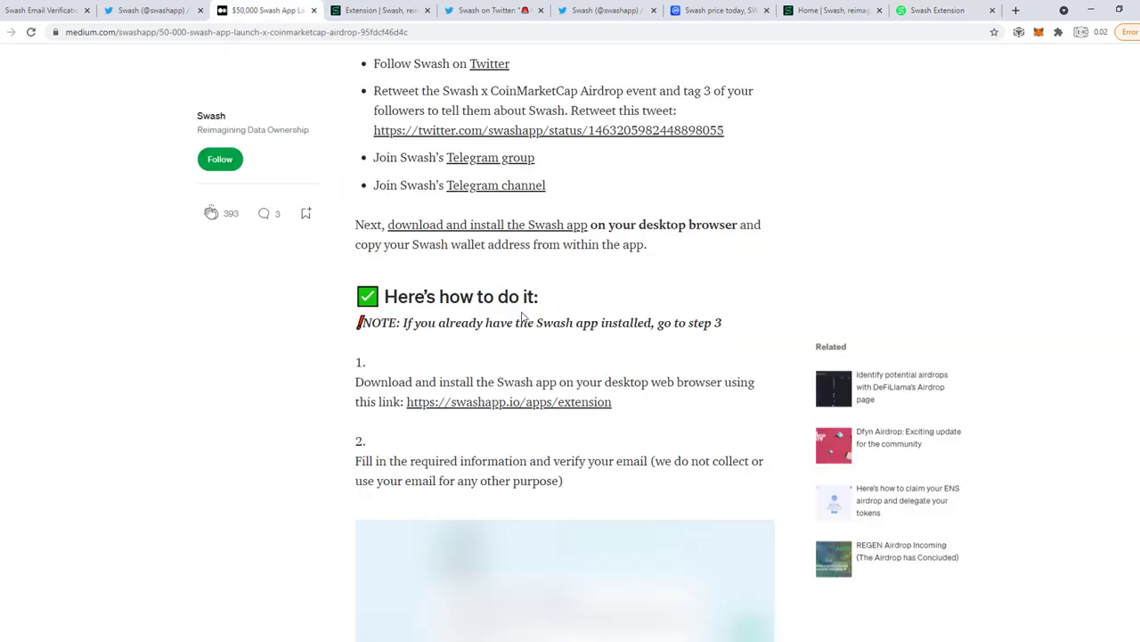
# Scroll the Medium article through step 2 and step 3's wallet instruction.
pyautogui.scroll(-1, 524, 317)
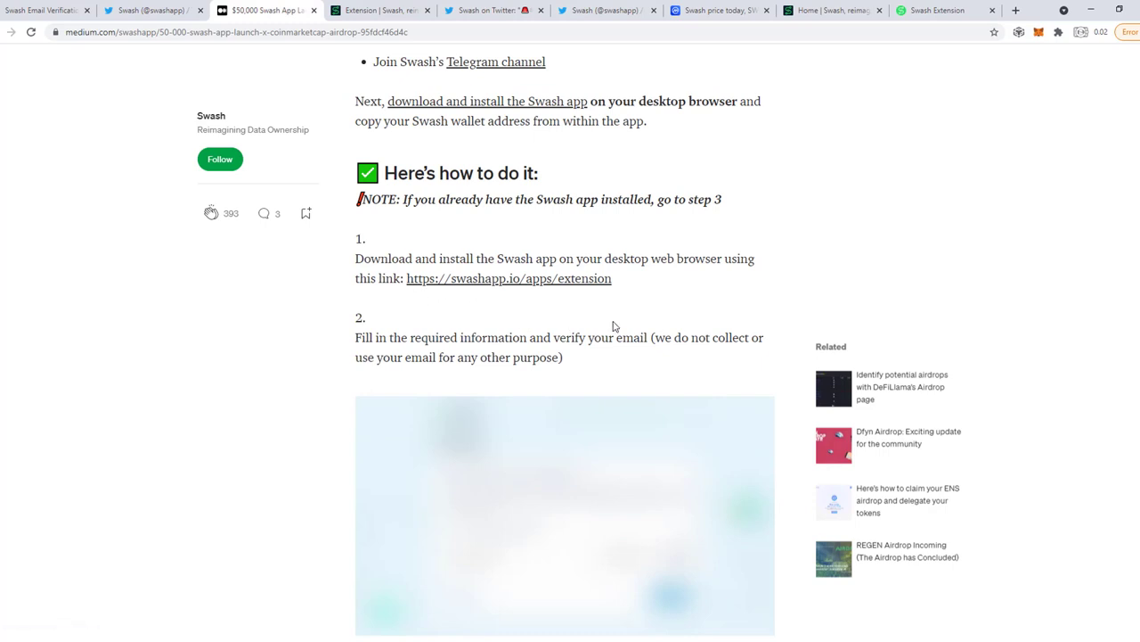
pyautogui.scroll(-1, 552, 308)
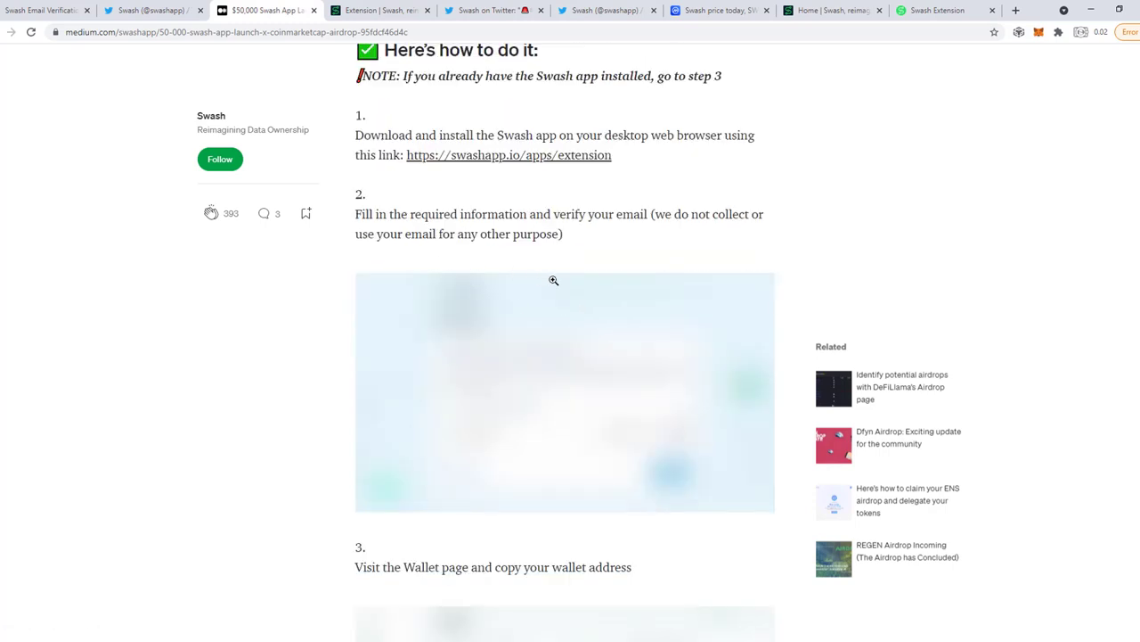
pyautogui.scroll(-1, 555, 280)
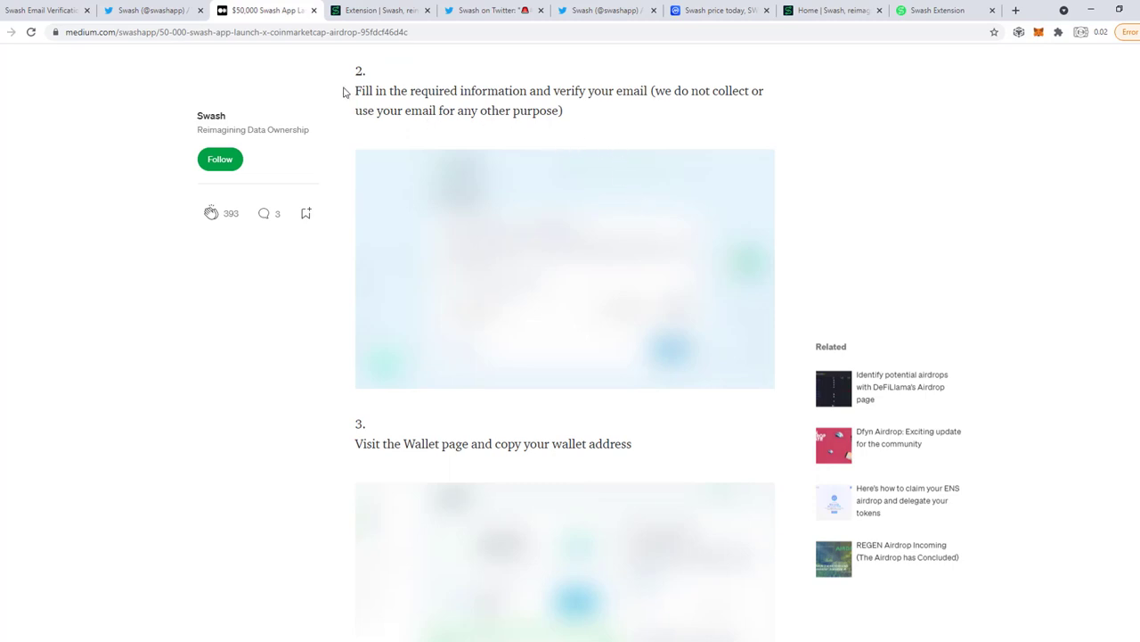
pyautogui.moveTo(348, 92); pyautogui.dragTo(589, 139)
pyautogui.scroll(-2, 459, 303)
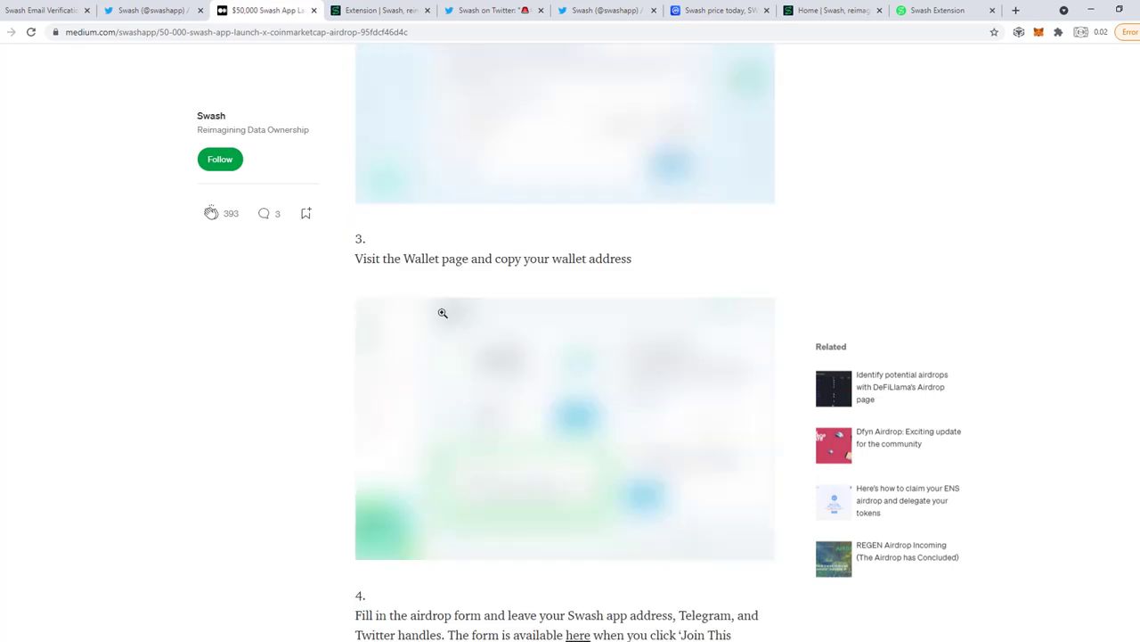
pyautogui.moveTo(352, 266); pyautogui.dragTo(651, 272)
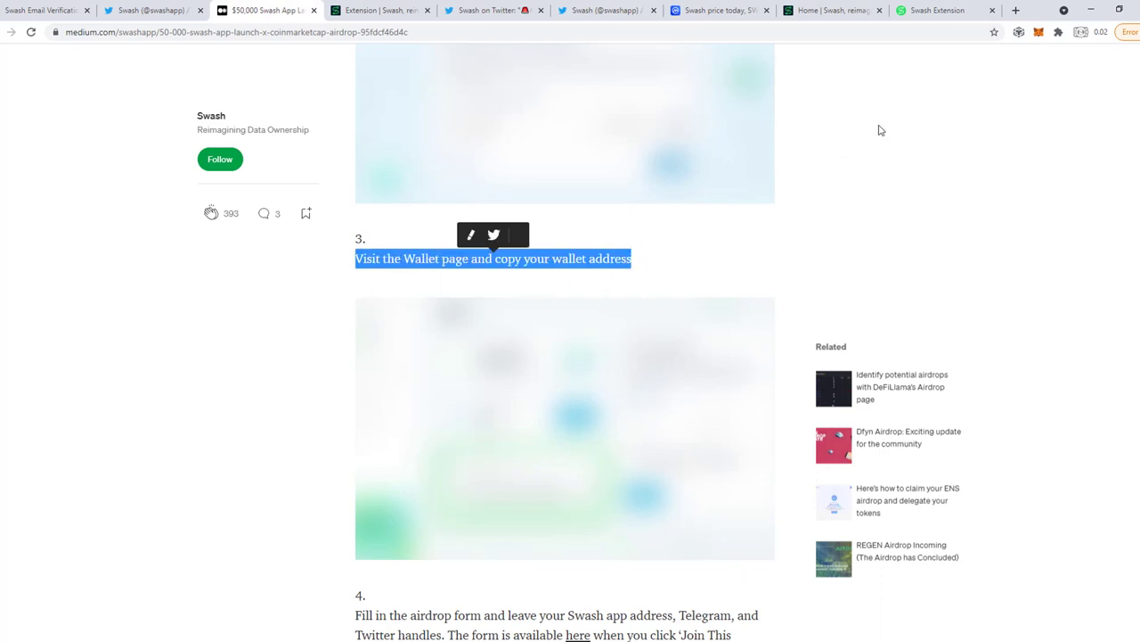
# Copy the wallet address from the Swash wallet page.
pyautogui.click(950, 10)
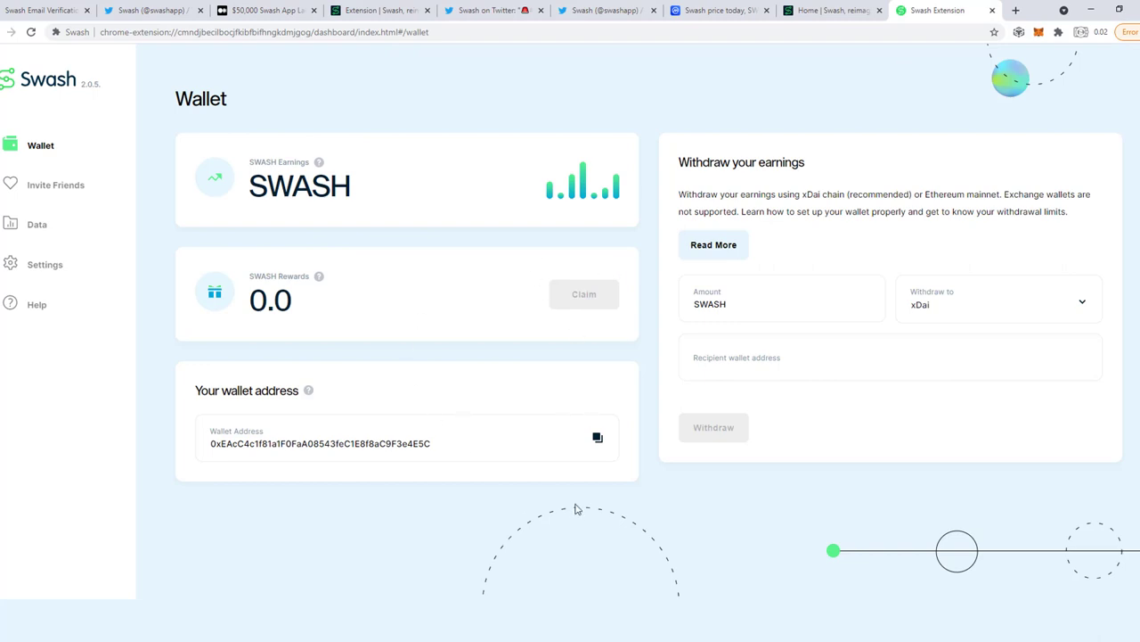
pyautogui.click(598, 438)
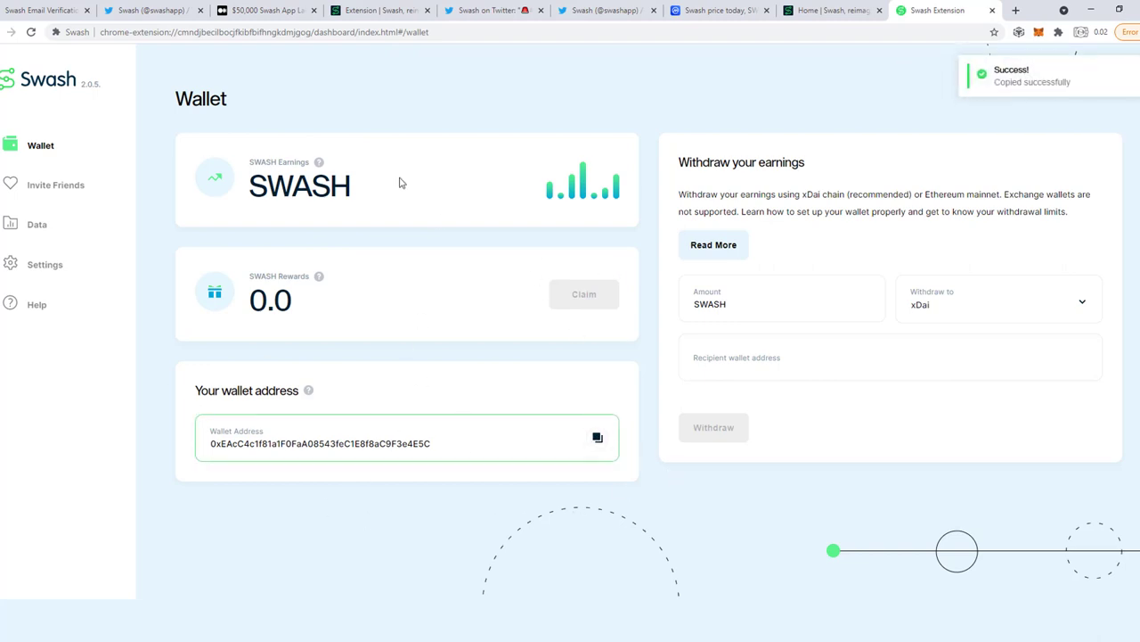
pyautogui.click(264, 11)
# Scroll the article on to step 4's airdrop-form paragraph.
pyautogui.scroll(-2, 546, 455)
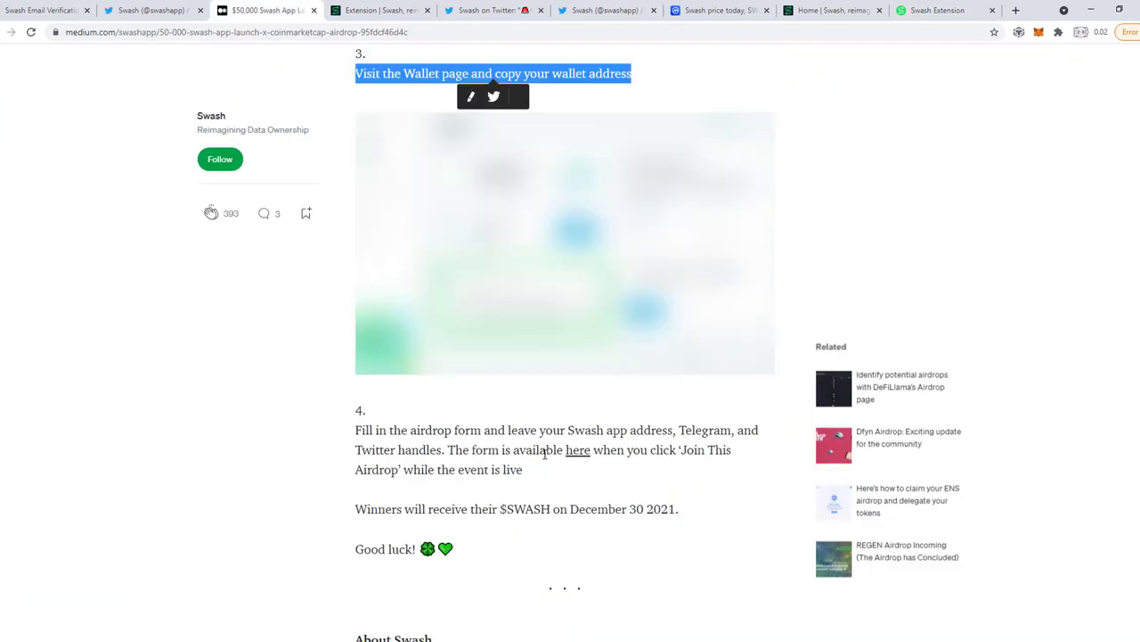
pyautogui.scroll(-1, 517, 419)
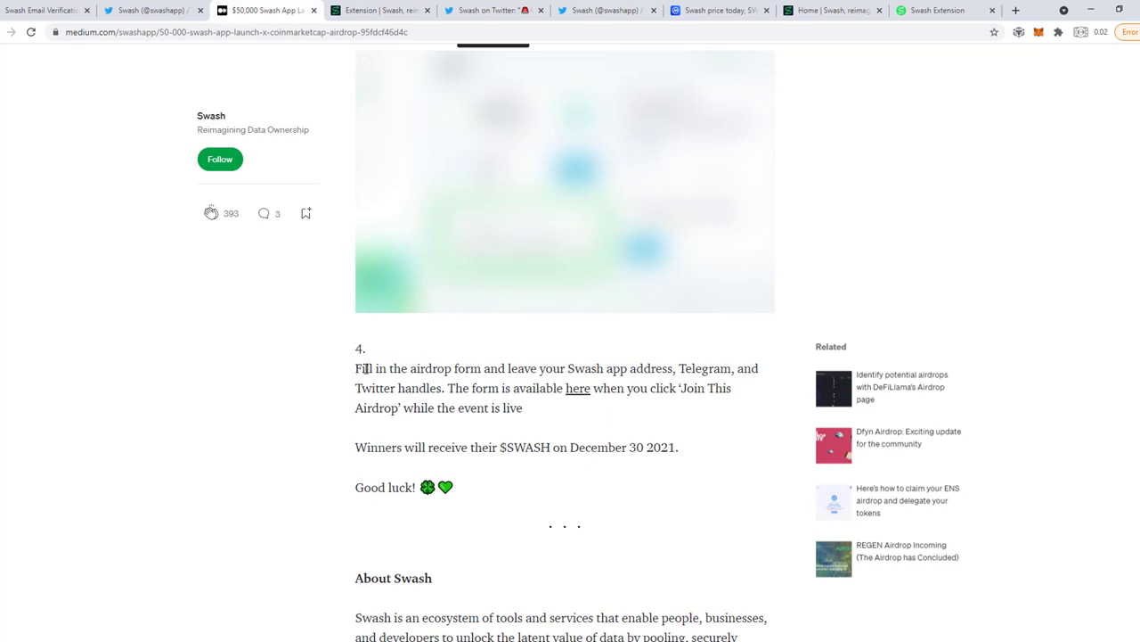
pyautogui.moveTo(357, 368); pyautogui.dragTo(550, 413)
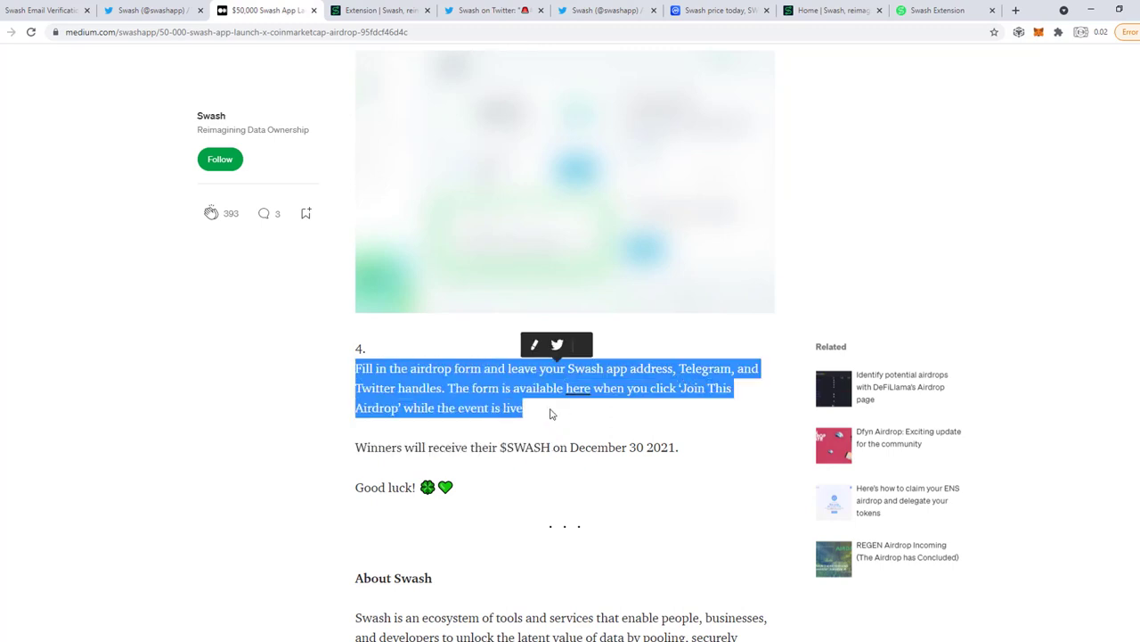
pyautogui.click(558, 420)
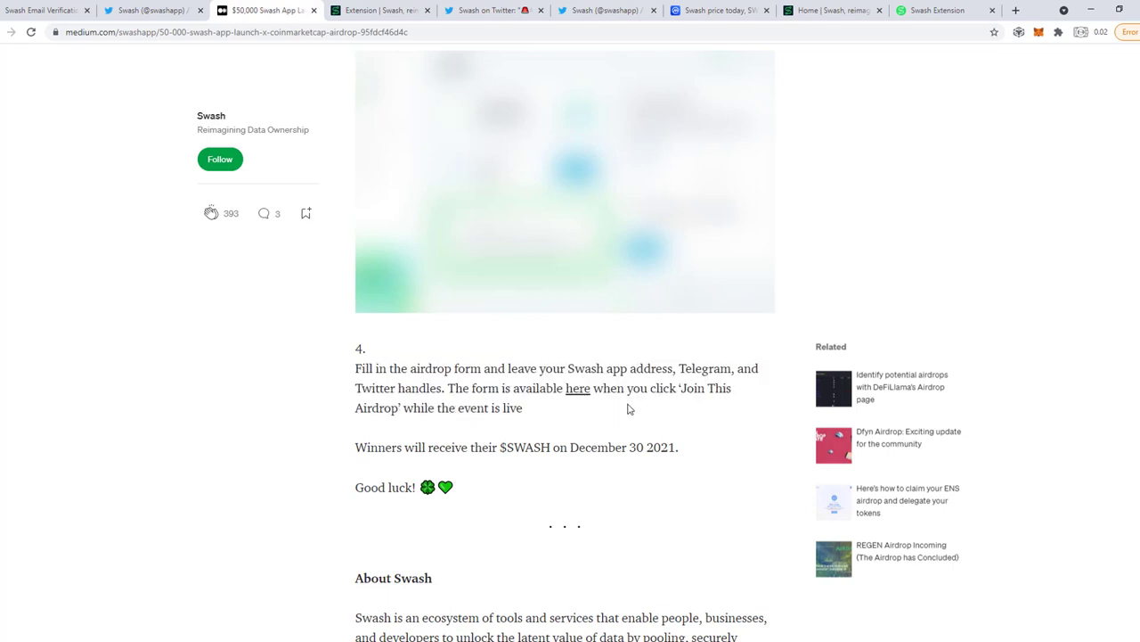
pyautogui.scroll(-2, 557, 402)
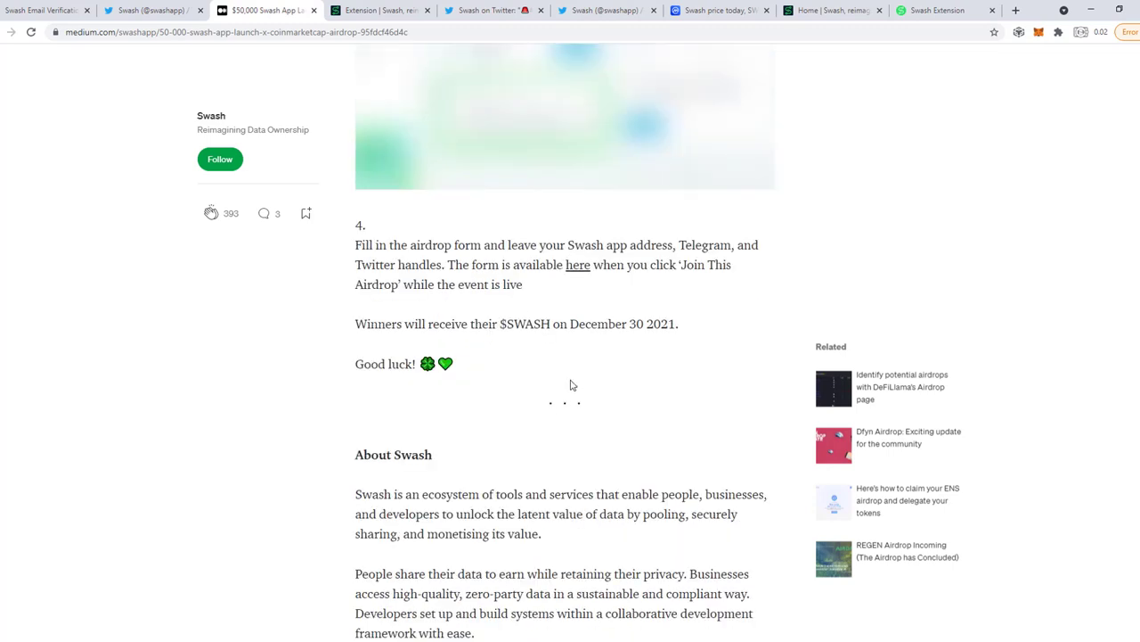
# Open the CoinMarketCap Swash airdrop page from step 4's link and look over its countdown.
pyautogui.click(577, 269)
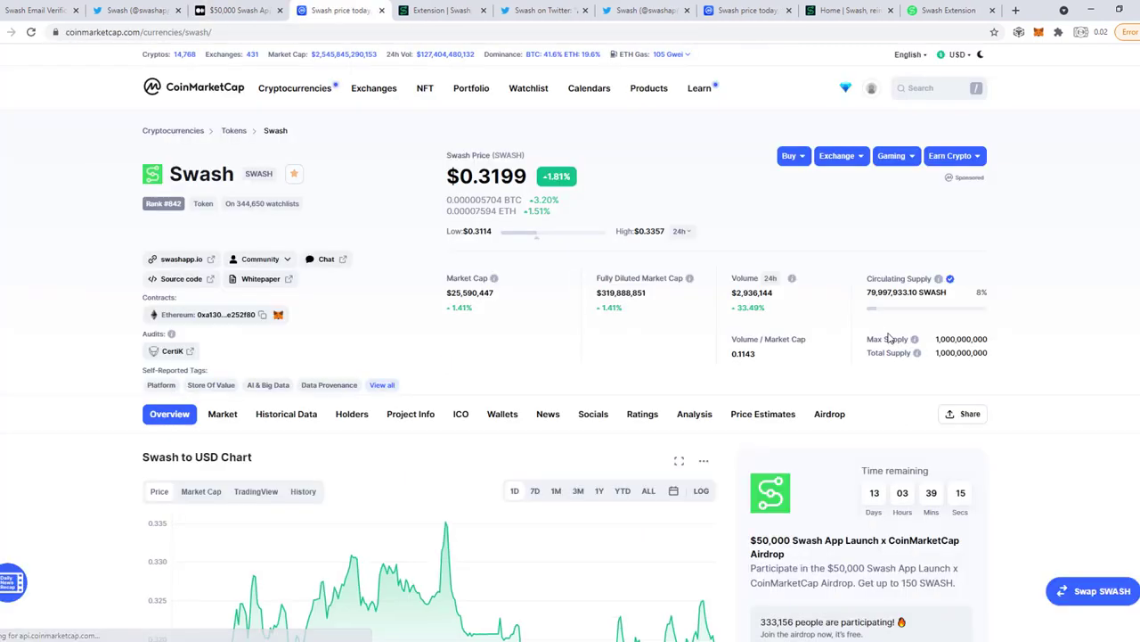
pyautogui.scroll(-3, 886, 343)
pyautogui.scroll(1, 888, 337)
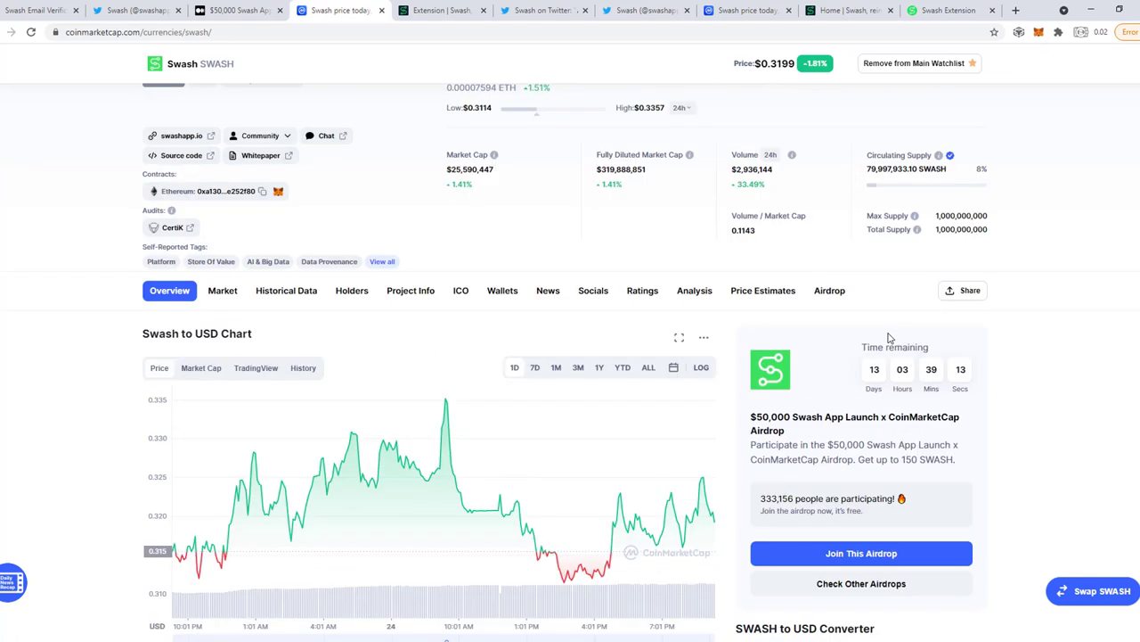
pyautogui.scroll(-2, 898, 341)
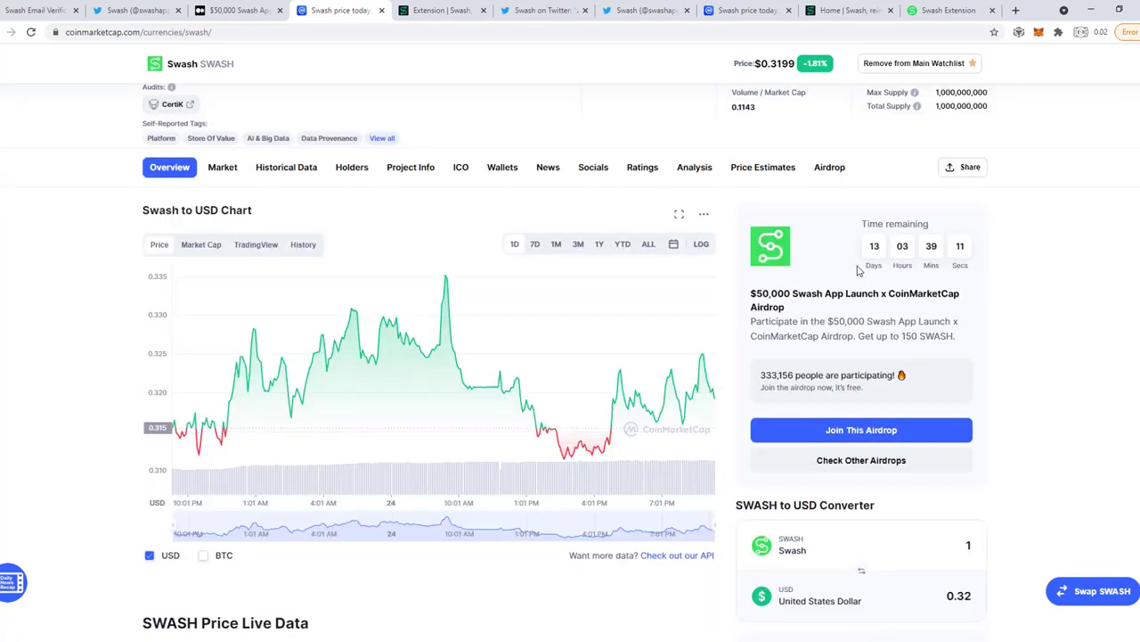
pyautogui.scroll(-1, 855, 352)
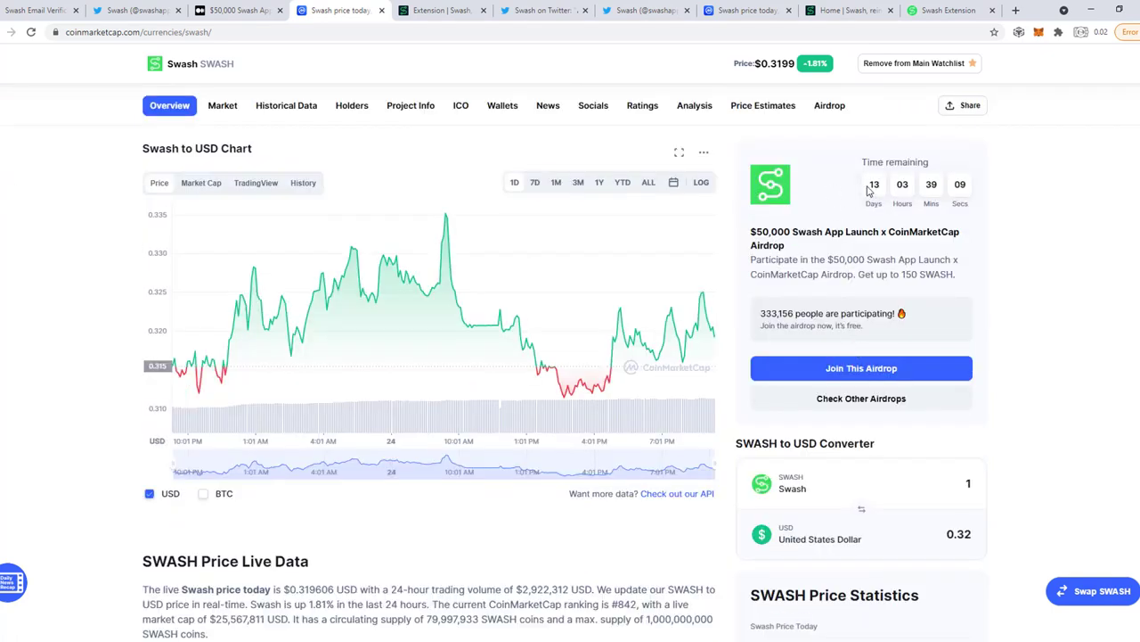
pyautogui.moveTo(869, 190); pyautogui.dragTo(981, 192)
pyautogui.click(987, 203)
# Open the airdrop requirements and follow the CoinMarketCapAnnouncements Join Telegram link.
pyautogui.scroll(-2, 828, 205)
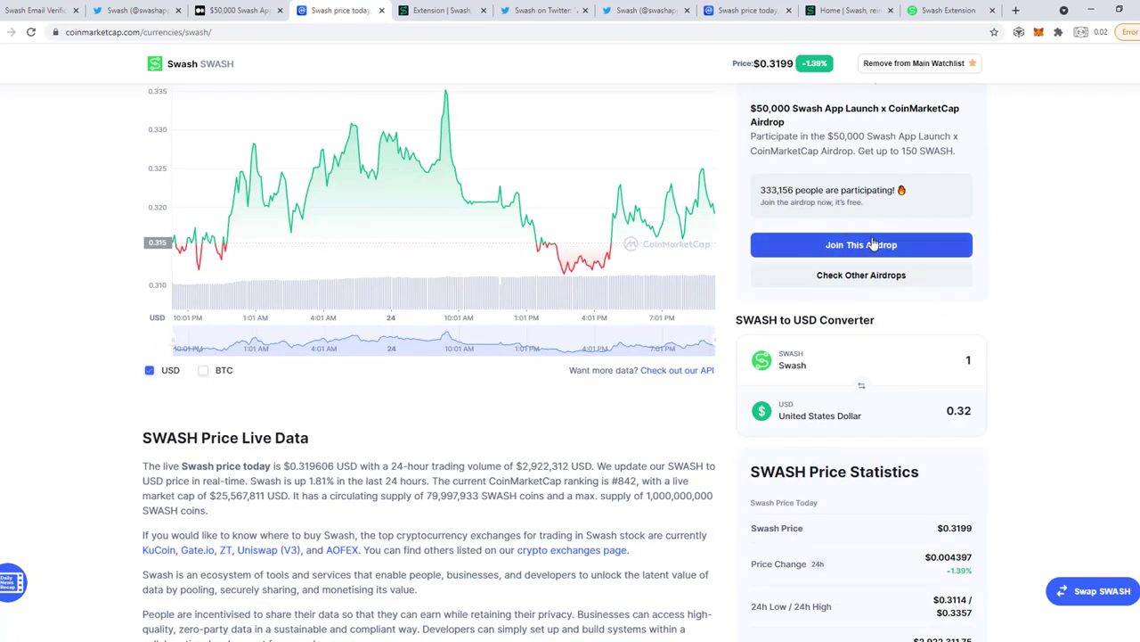
pyautogui.scroll(1, 873, 242)
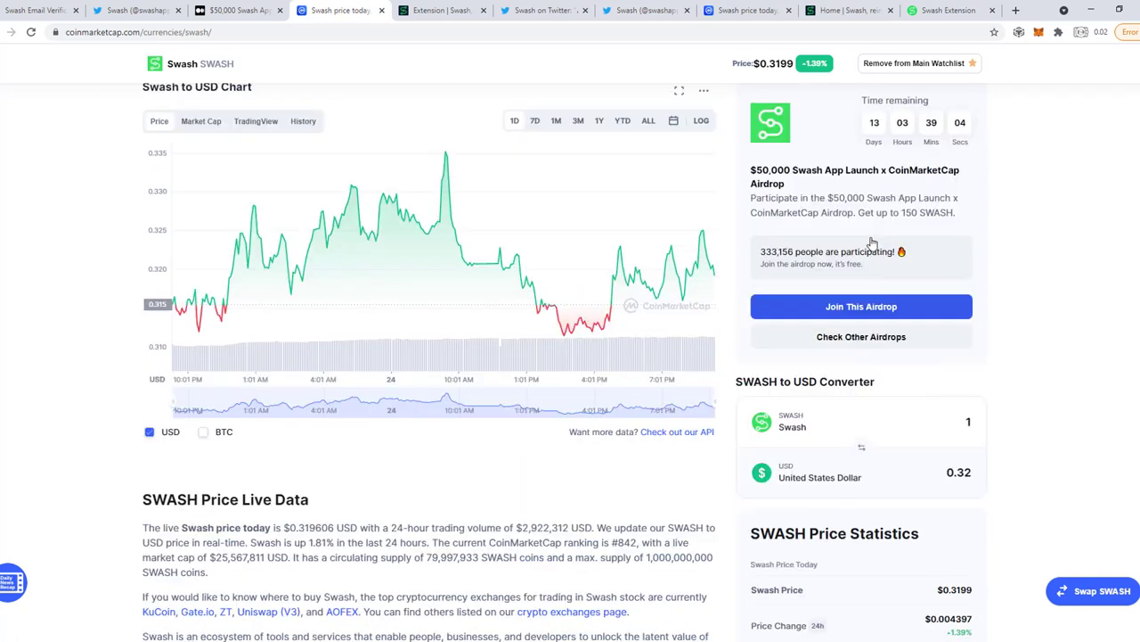
pyautogui.click(868, 312)
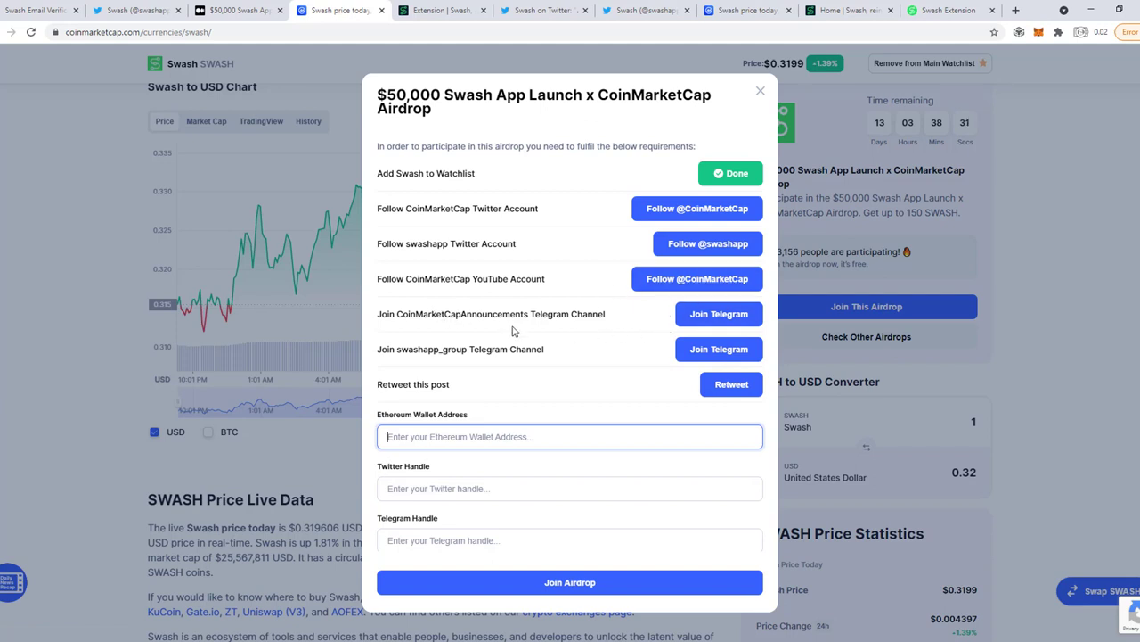
pyautogui.click(709, 321)
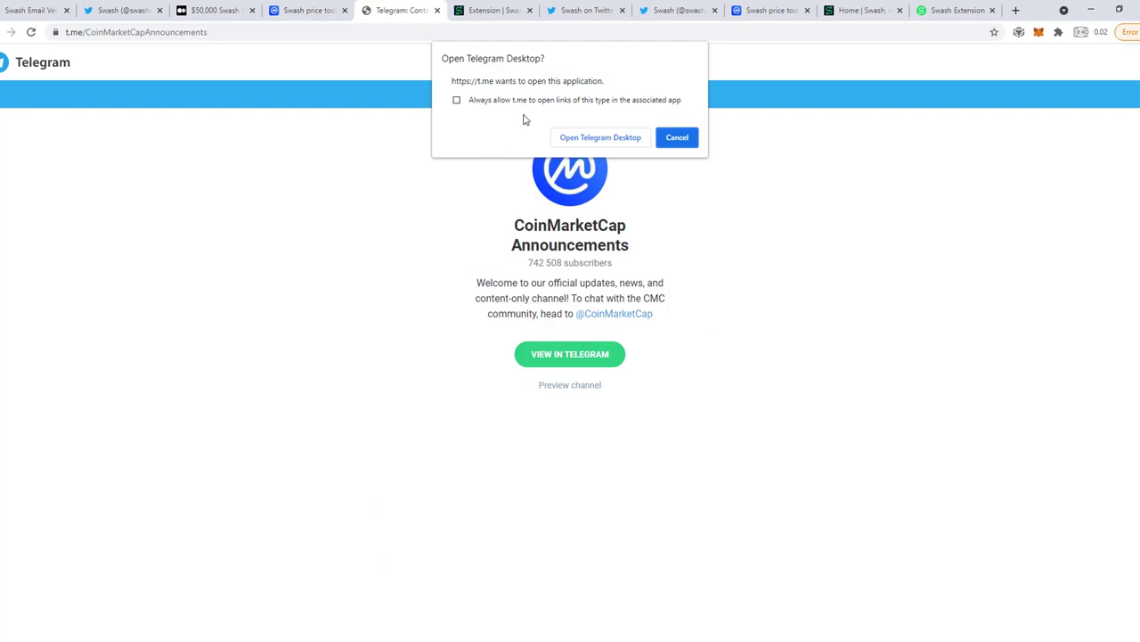
# Open the channel in Telegram Desktop and join CoinMarketCap Announcements.
pyautogui.click(599, 138)
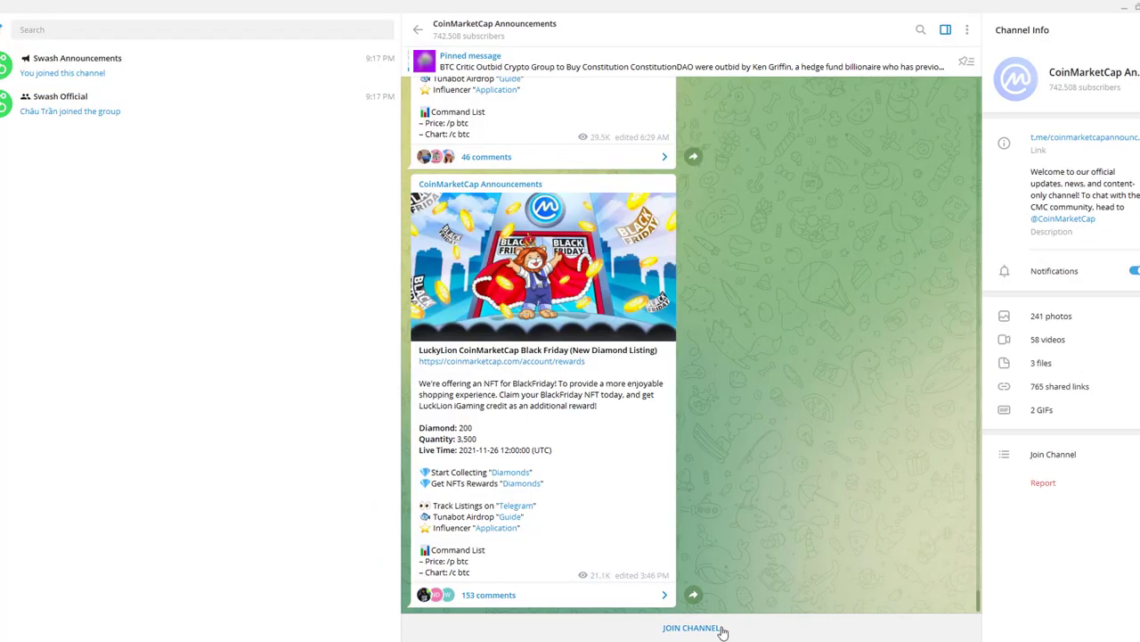
pyautogui.click(723, 634)
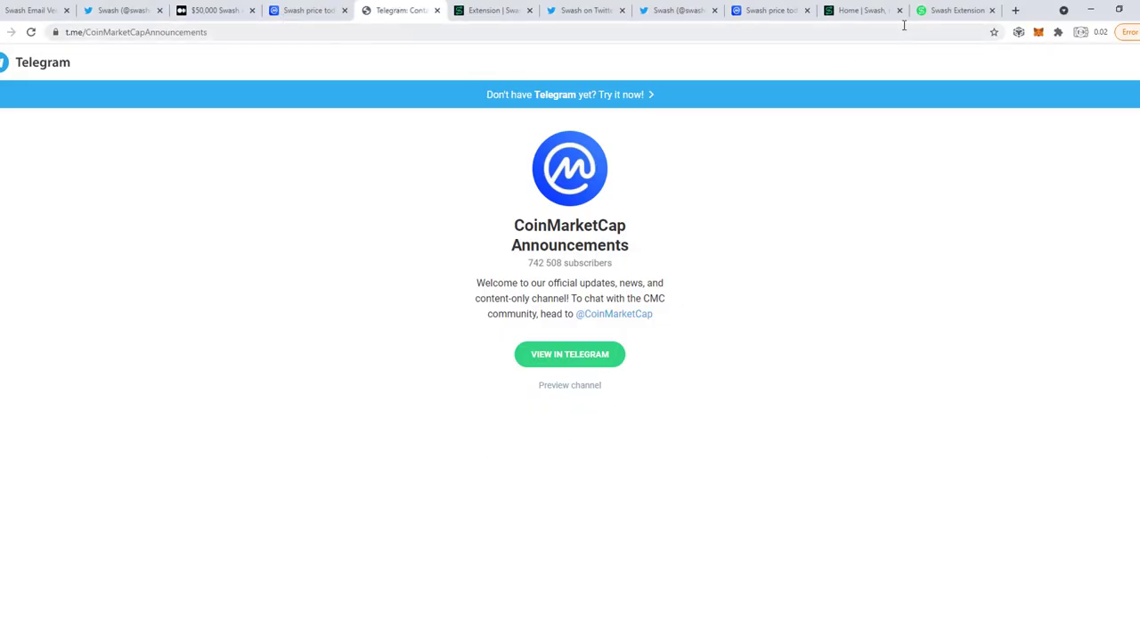
# Check the Swash tabs, then scroll the airdrop form to the Ethereum Wallet Address field.
pyautogui.click(766, 12)
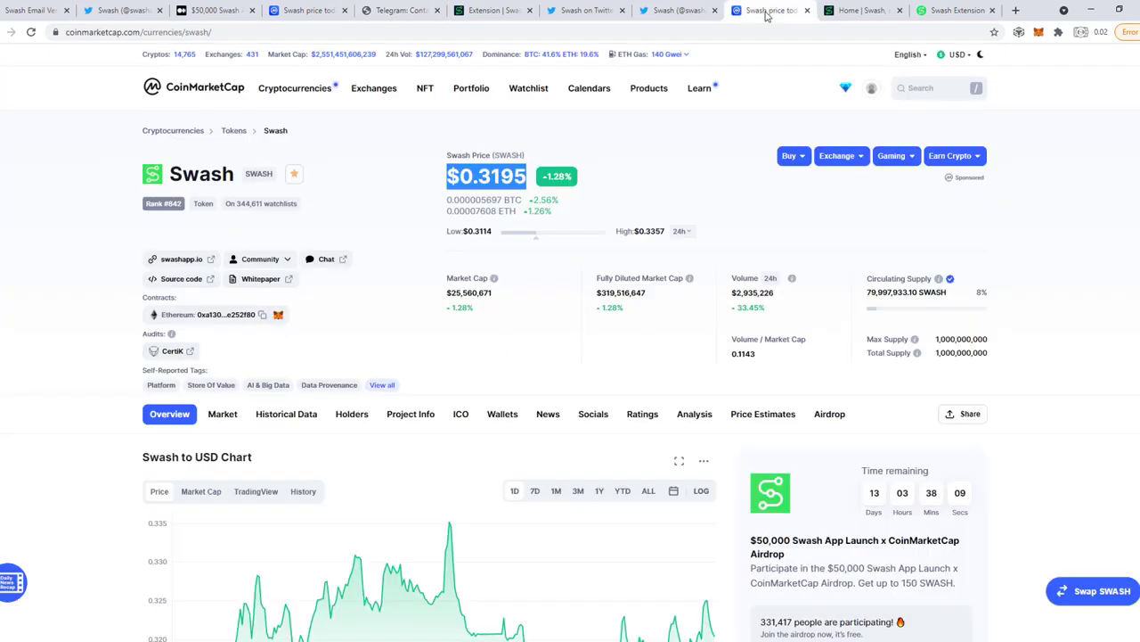
pyautogui.click(950, 13)
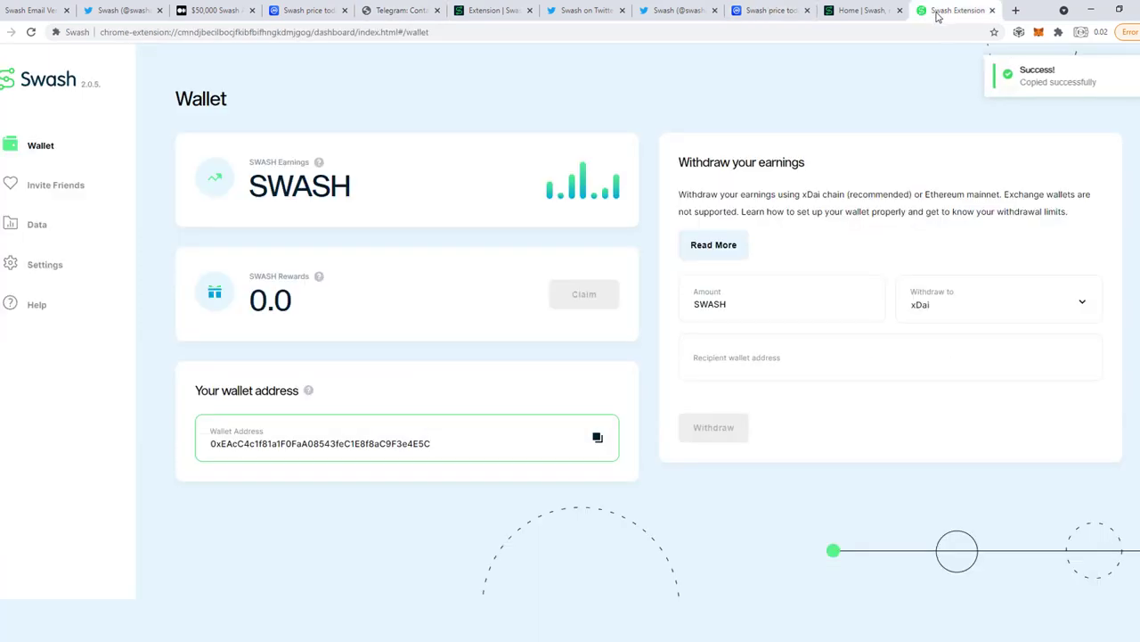
pyautogui.click(862, 11)
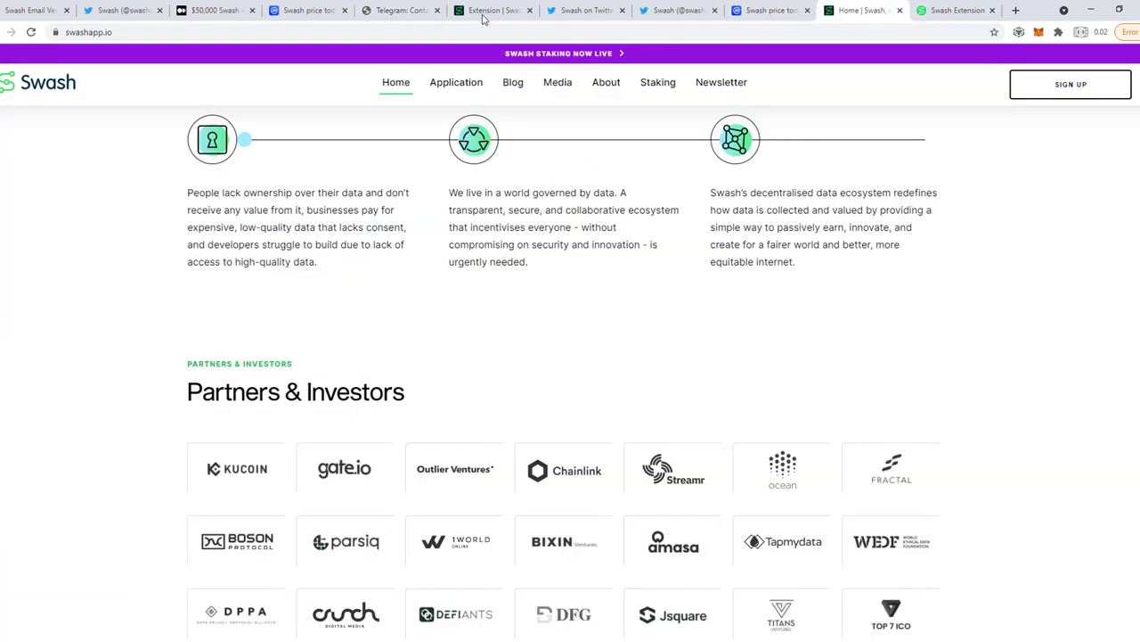
pyautogui.click(277, 10)
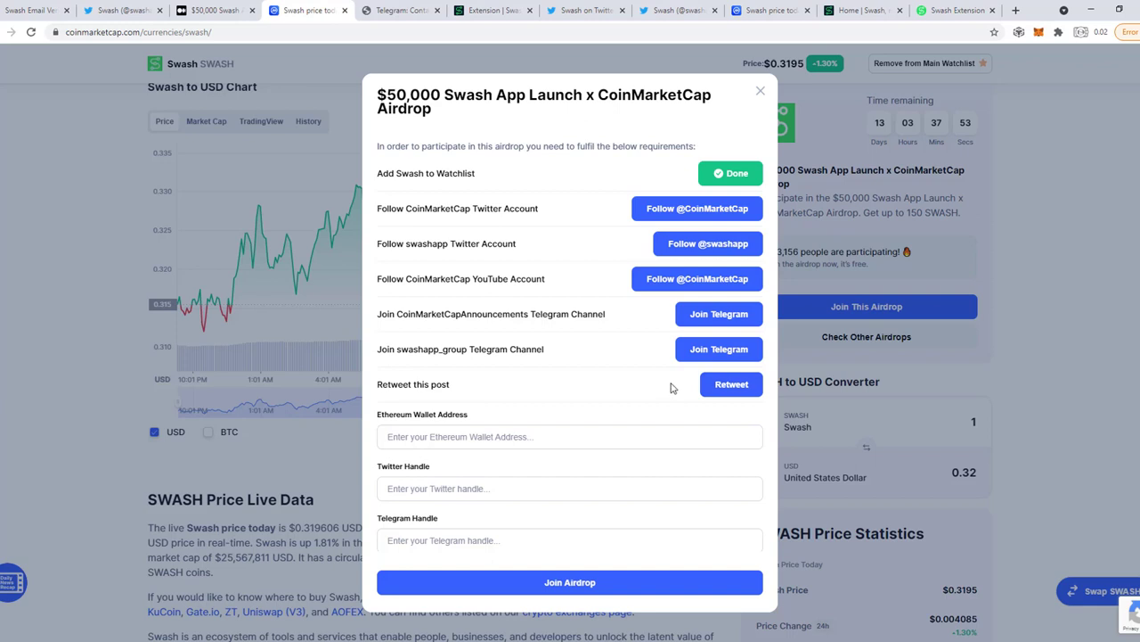
pyautogui.scroll(-1, 586, 369)
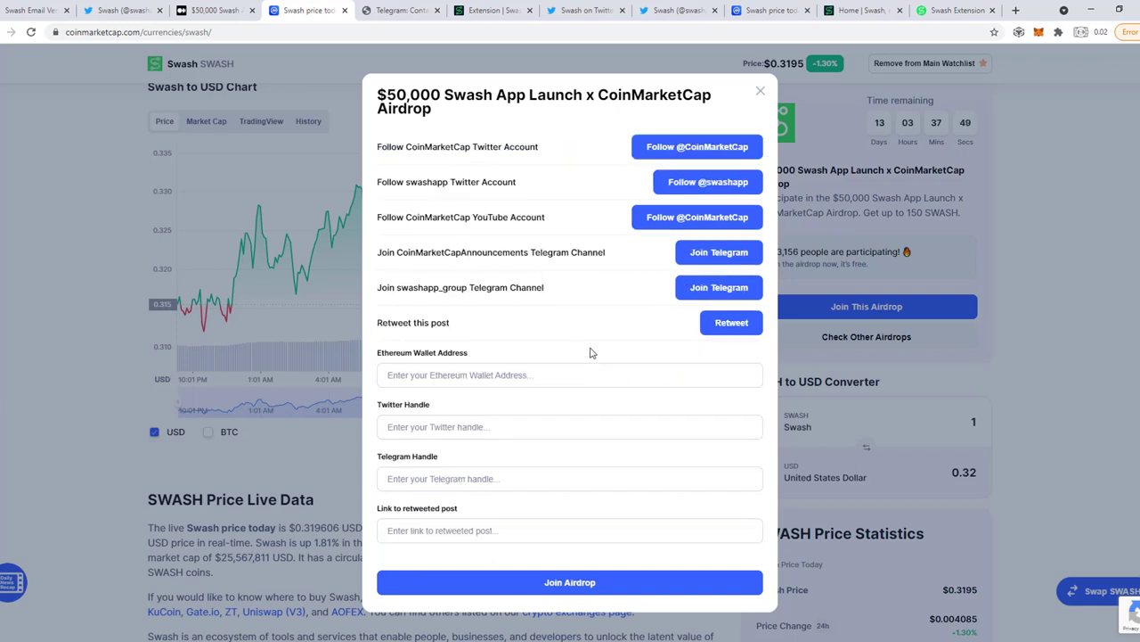
pyautogui.scroll(-1, 590, 360)
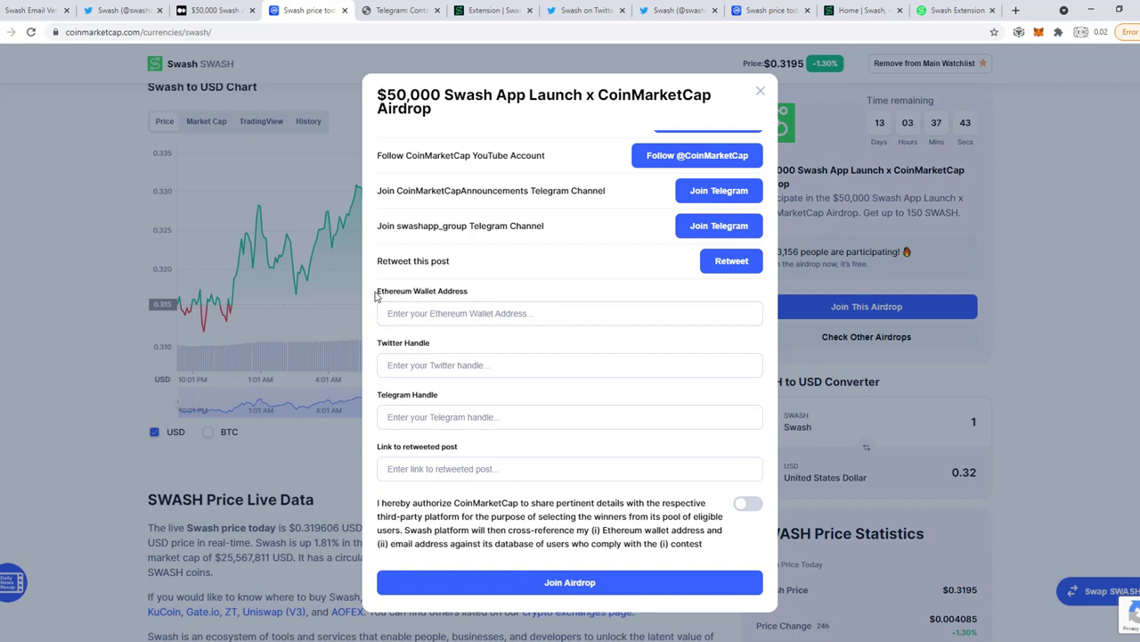
pyautogui.moveTo(375, 297); pyautogui.dragTo(475, 301)
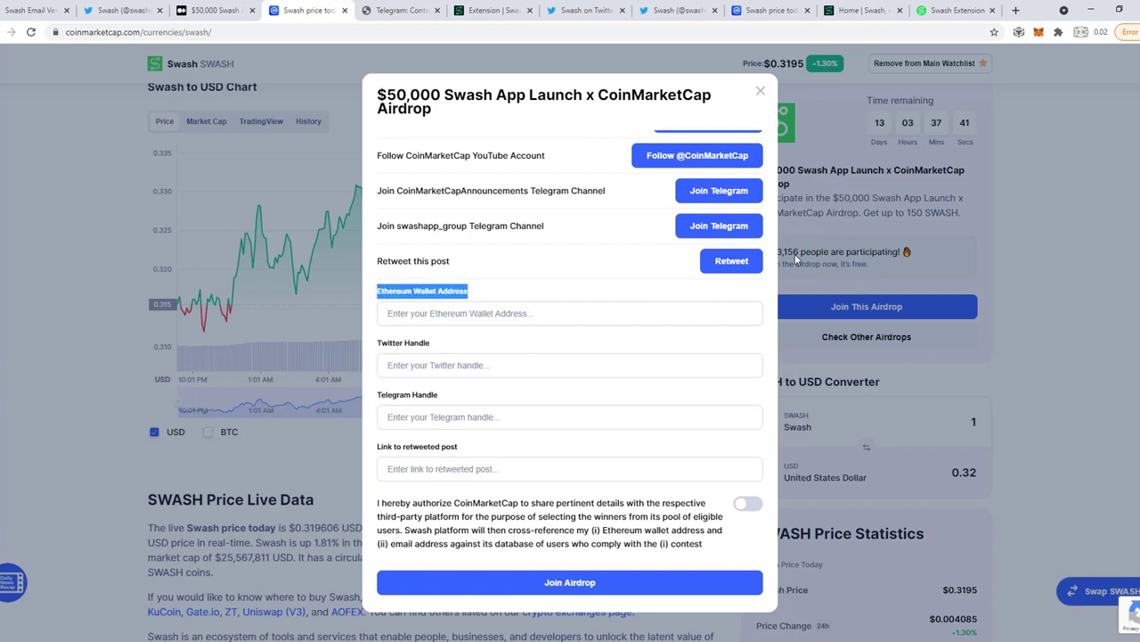
# Copy the Swash wallet address and paste it into Ethereum Wallet Address.
pyautogui.click(956, 12)
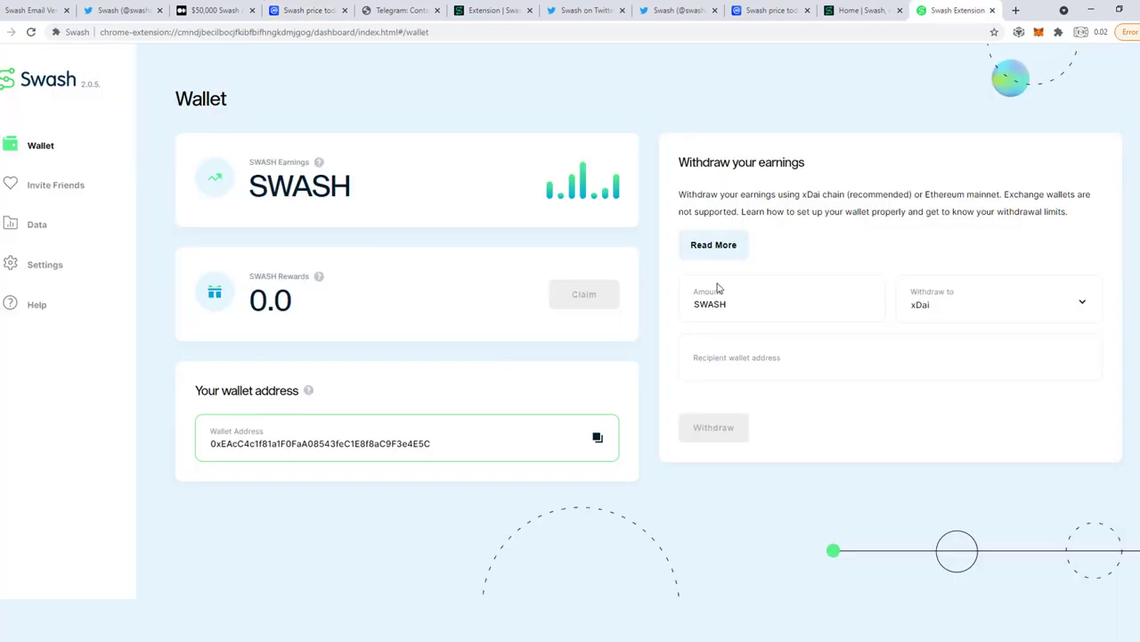
pyautogui.click(598, 437)
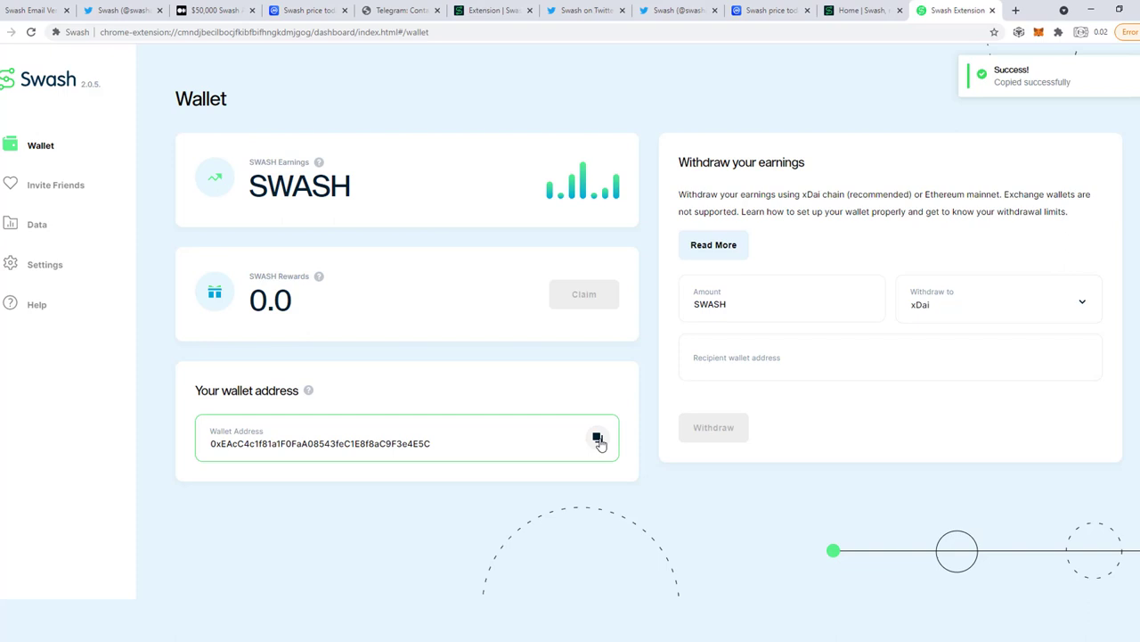
pyautogui.click(300, 12)
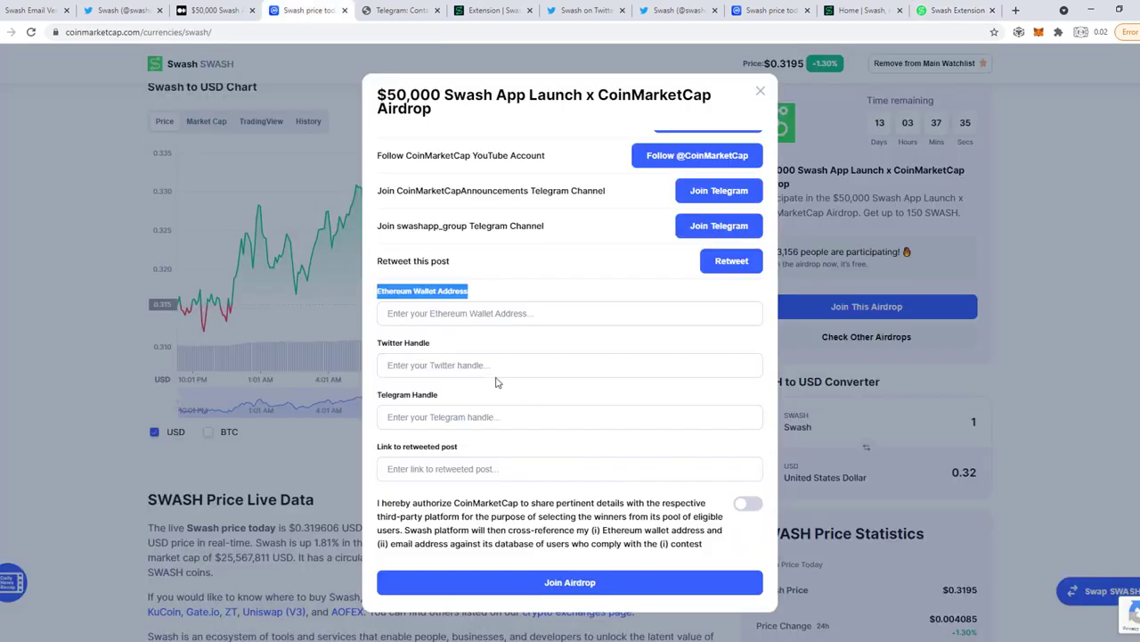
pyautogui.click(480, 313)
pyautogui.hotkey('ctrl', 'v')
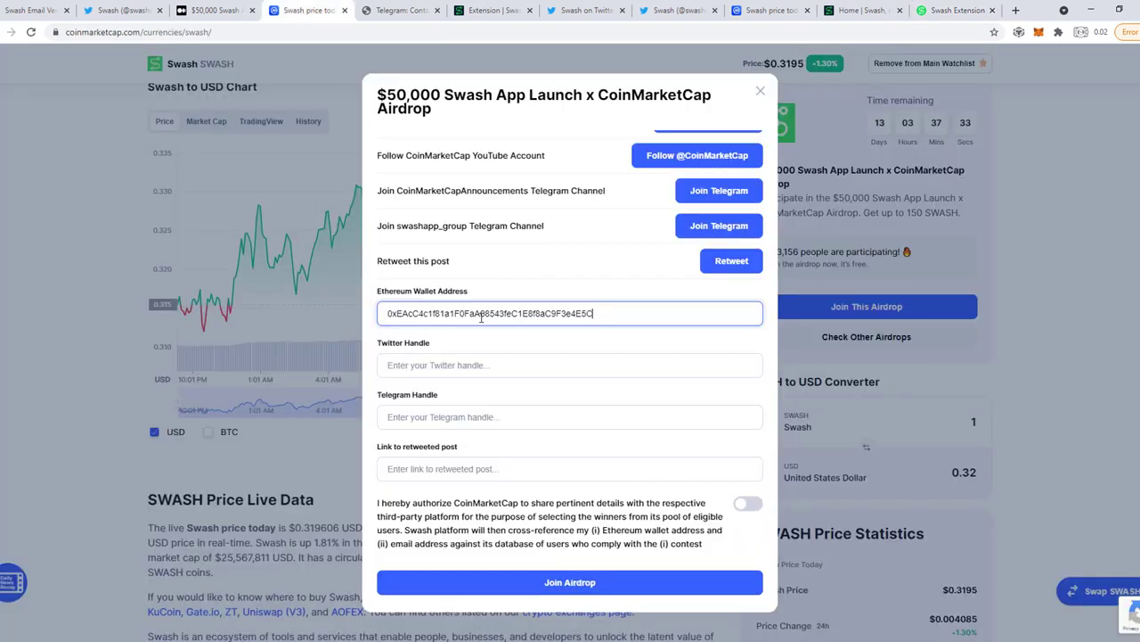
pyautogui.click(463, 365)
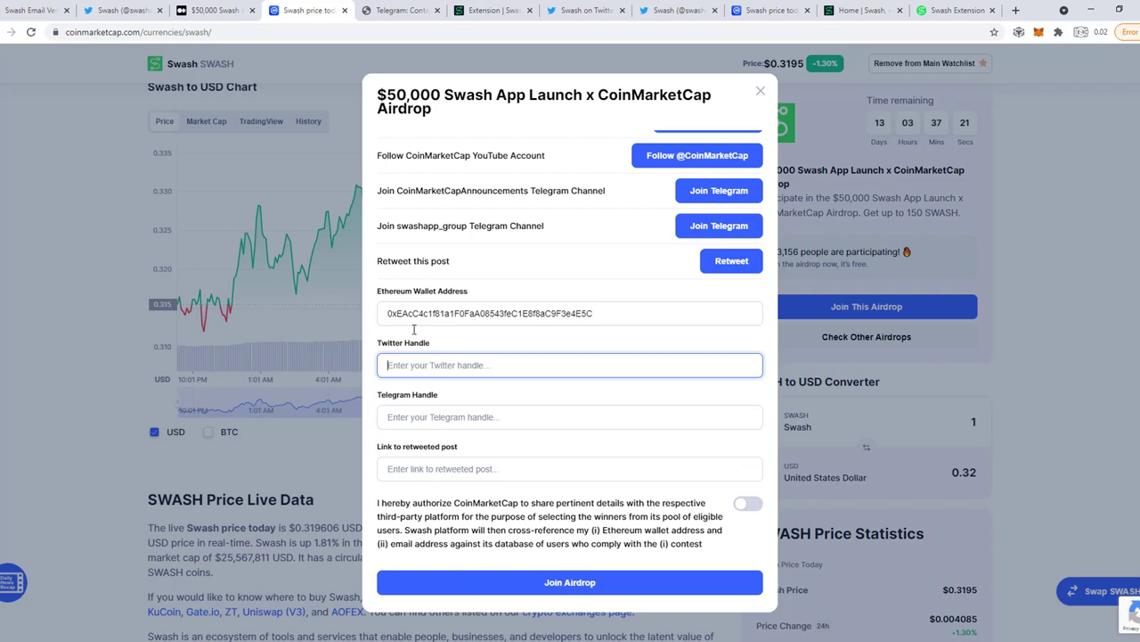
# Copy your Twitter profile URL and paste it into the form's Twitter Handle field.
pyautogui.click(108, 9)
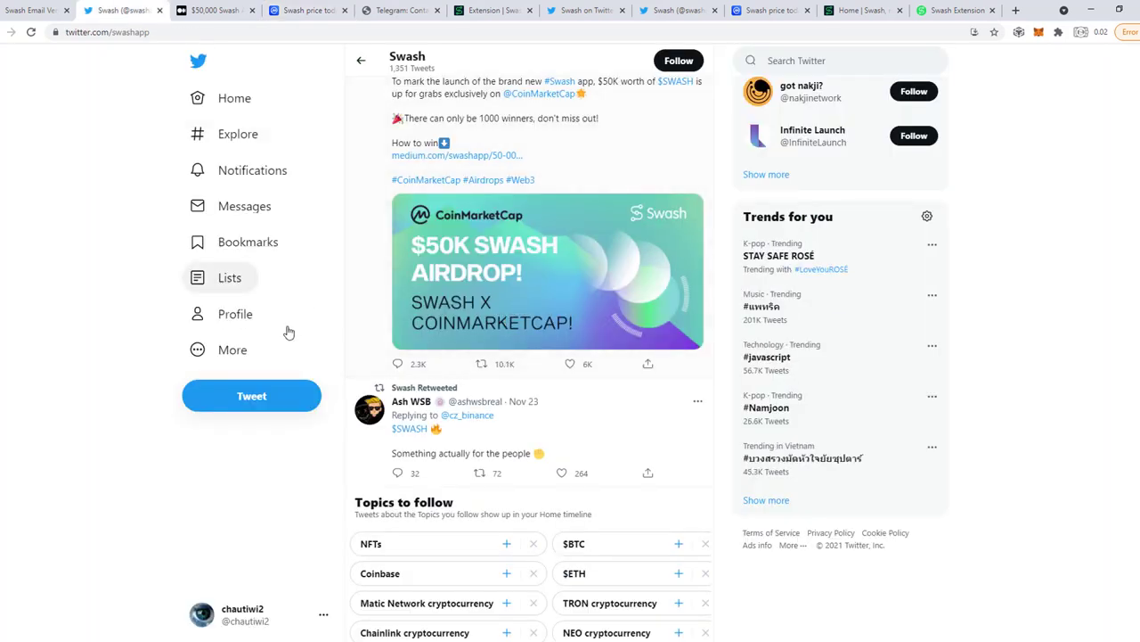
pyautogui.click(220, 316)
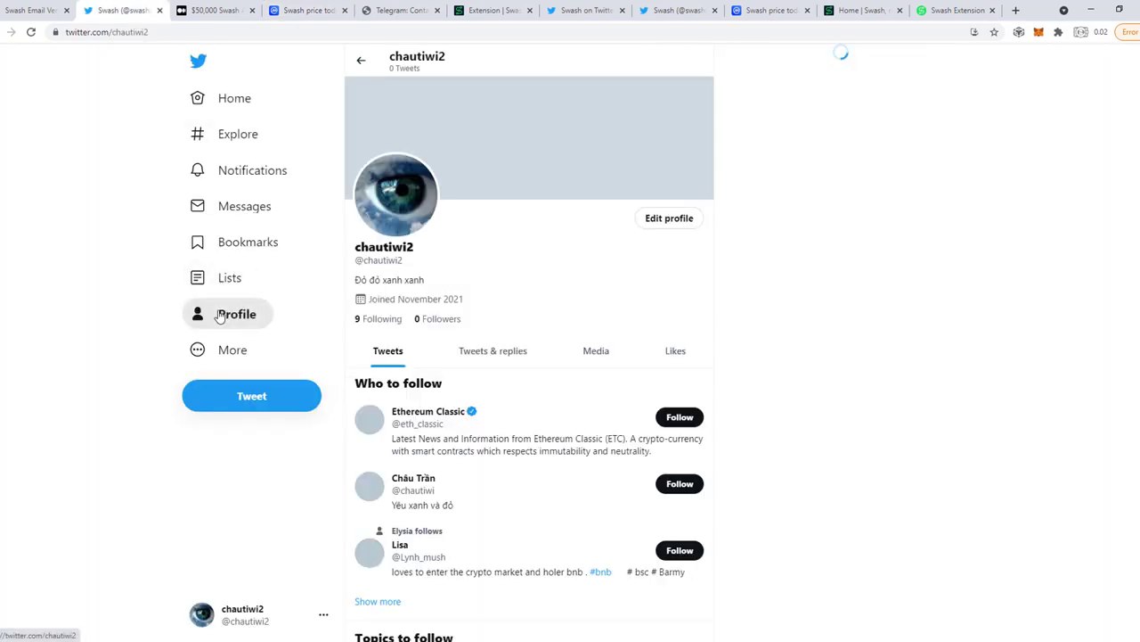
pyautogui.click(181, 33)
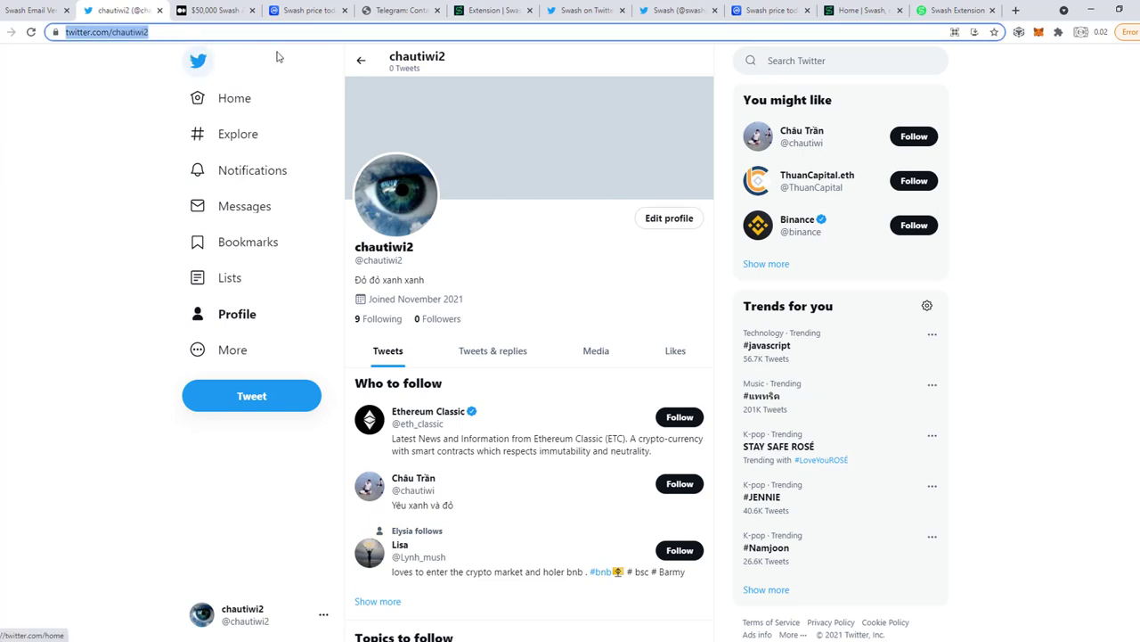
pyautogui.click(219, 7)
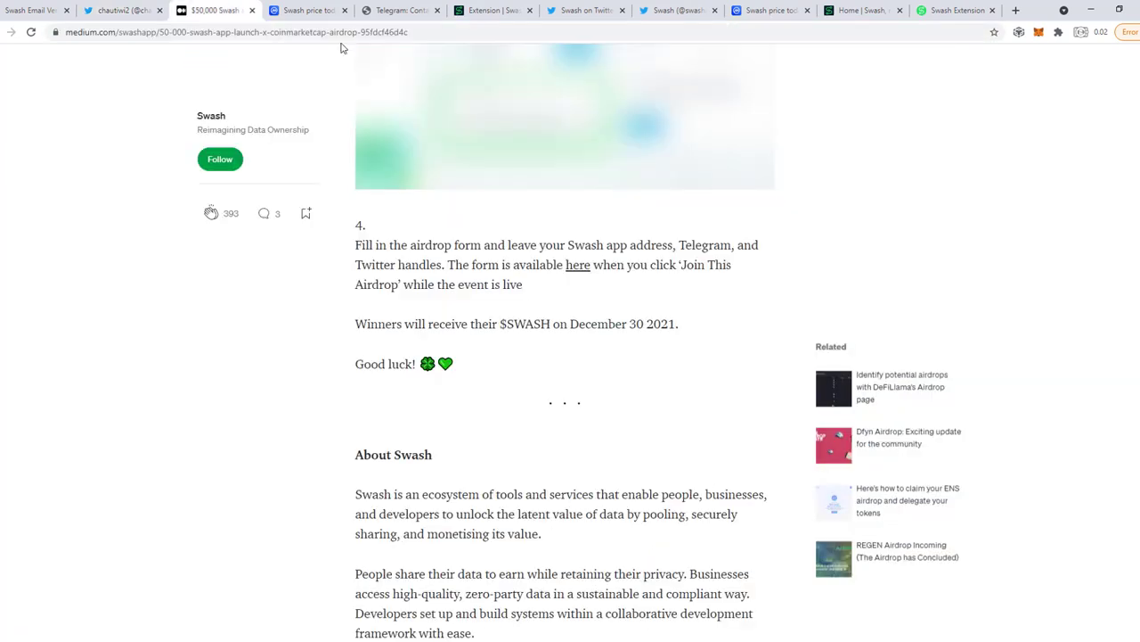
pyautogui.click(311, 11)
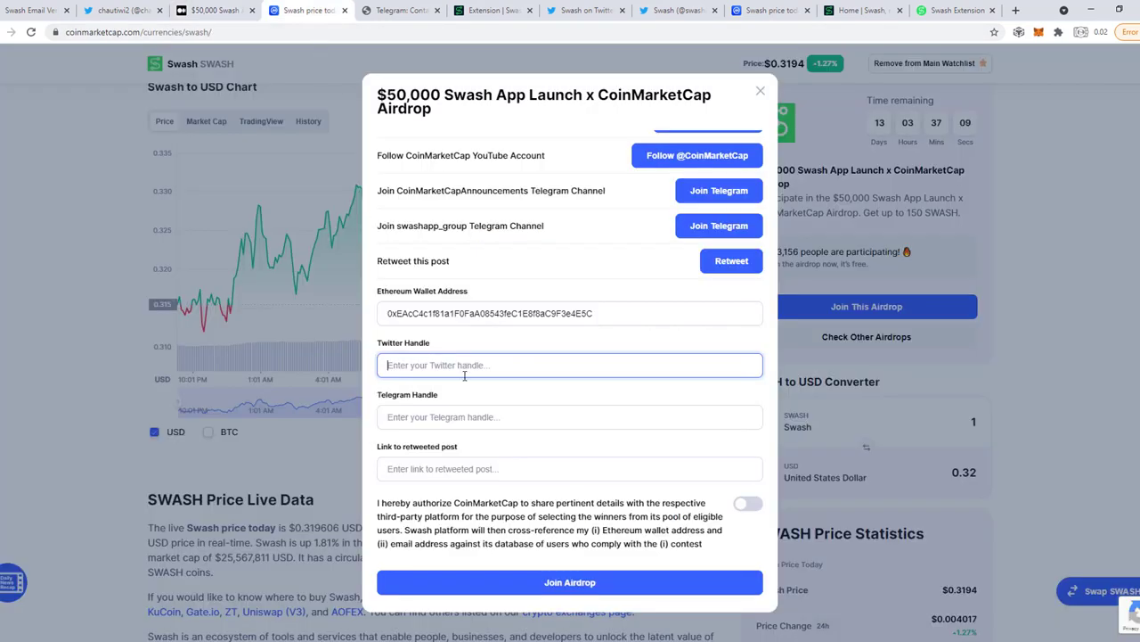
pyautogui.hotkey('ctrl', 'v')
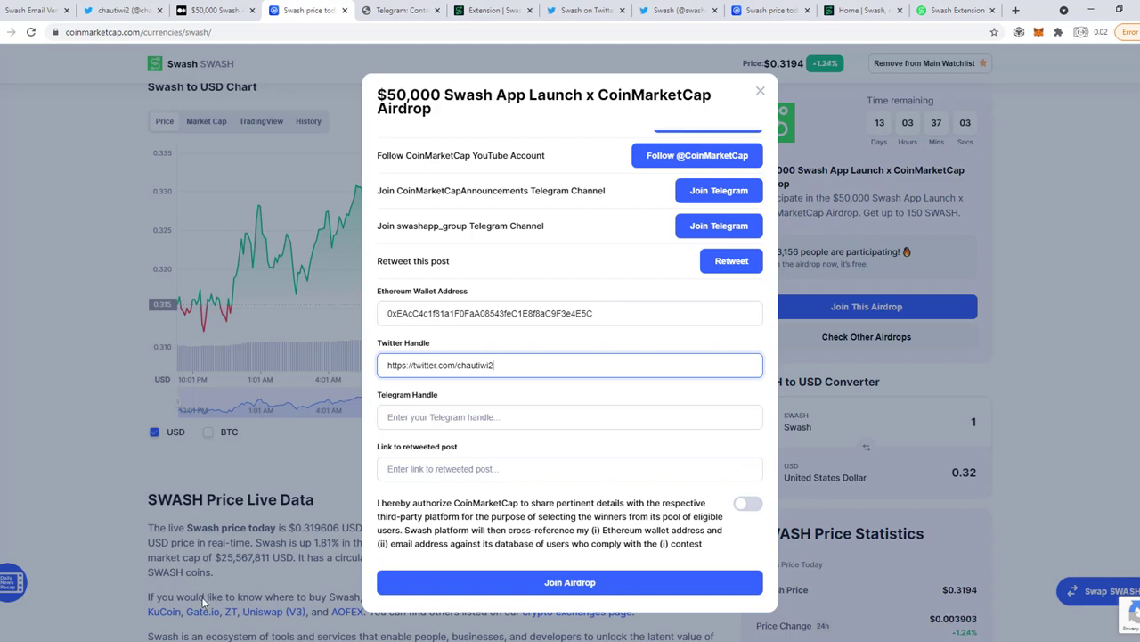
# Copy the t.me username link from Telegram's Edit profile settings and paste it into Telegram Handle.
pyautogui.click(116, 592)
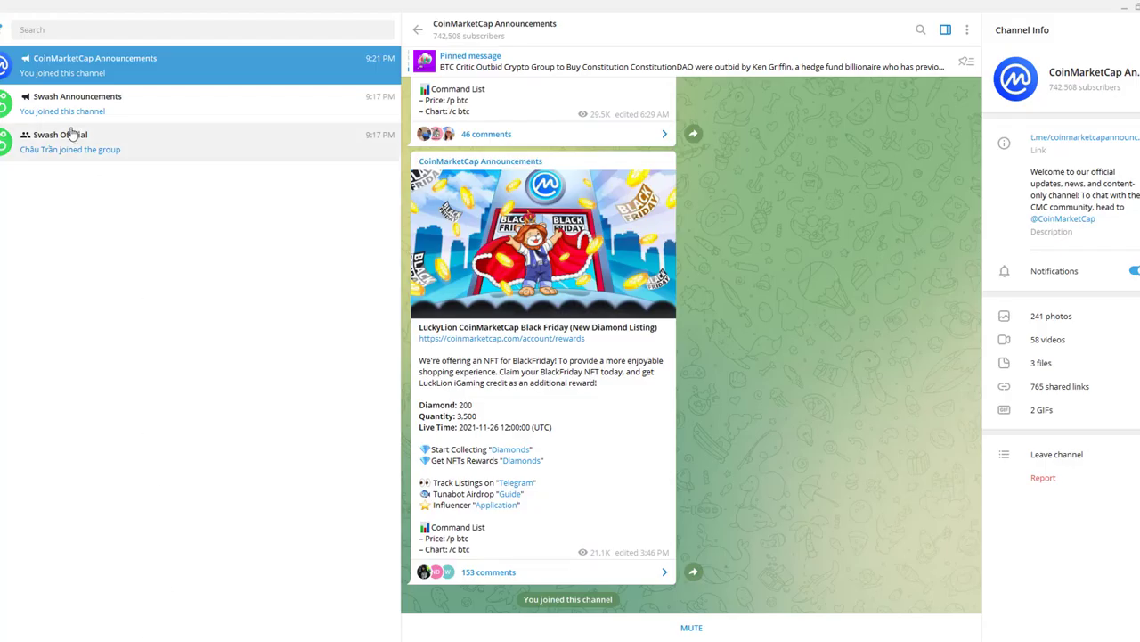
pyautogui.click(4, 28)
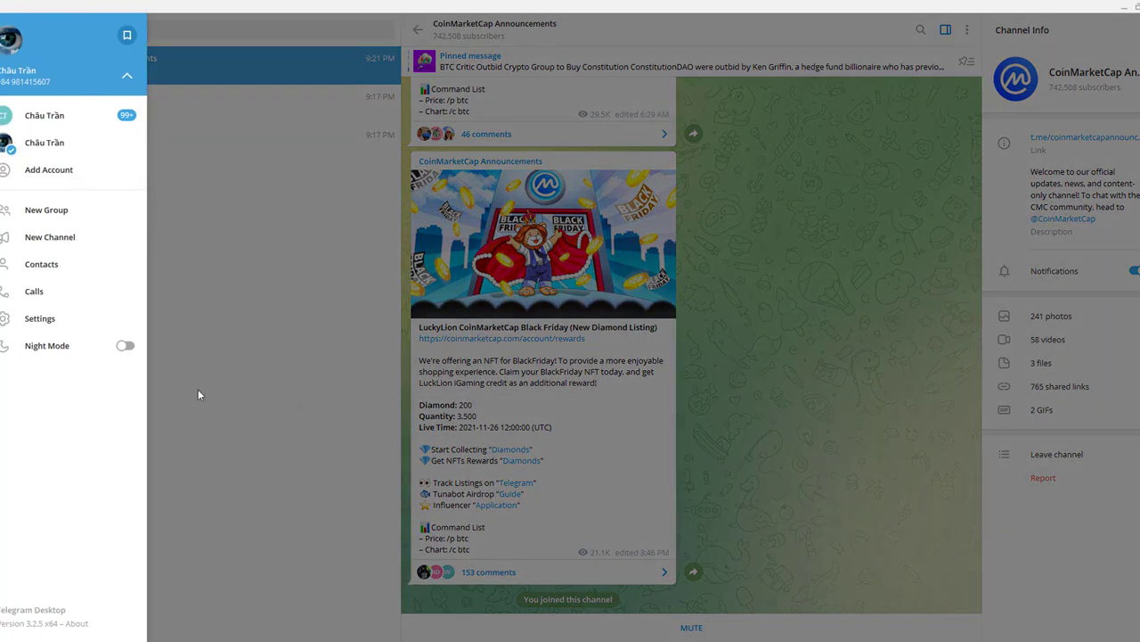
pyautogui.click(25, 315)
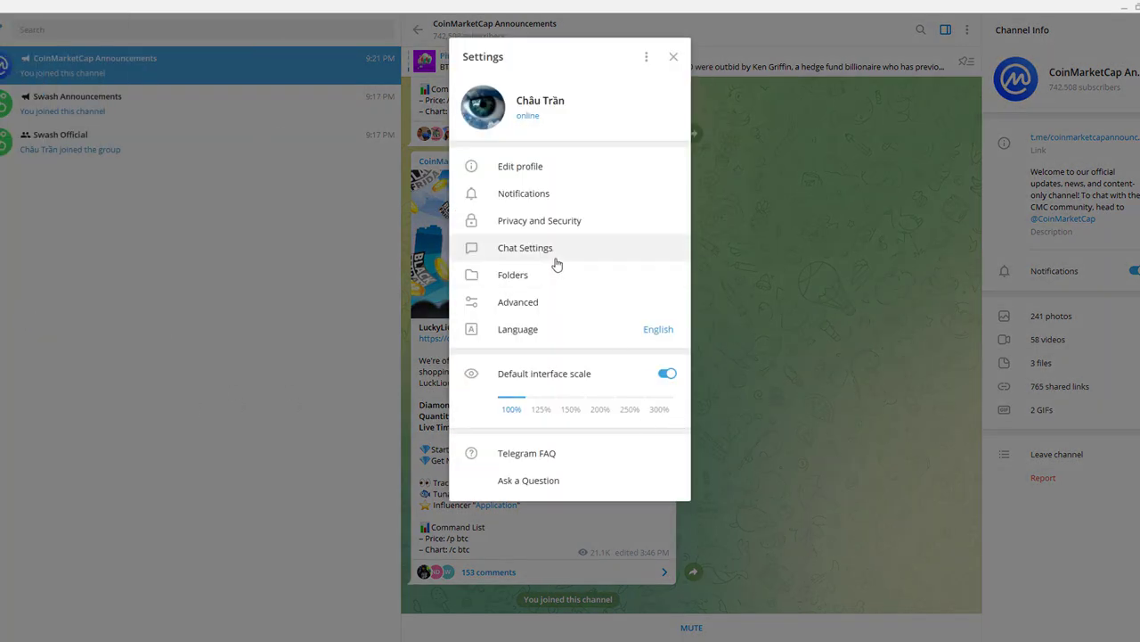
pyautogui.click(551, 178)
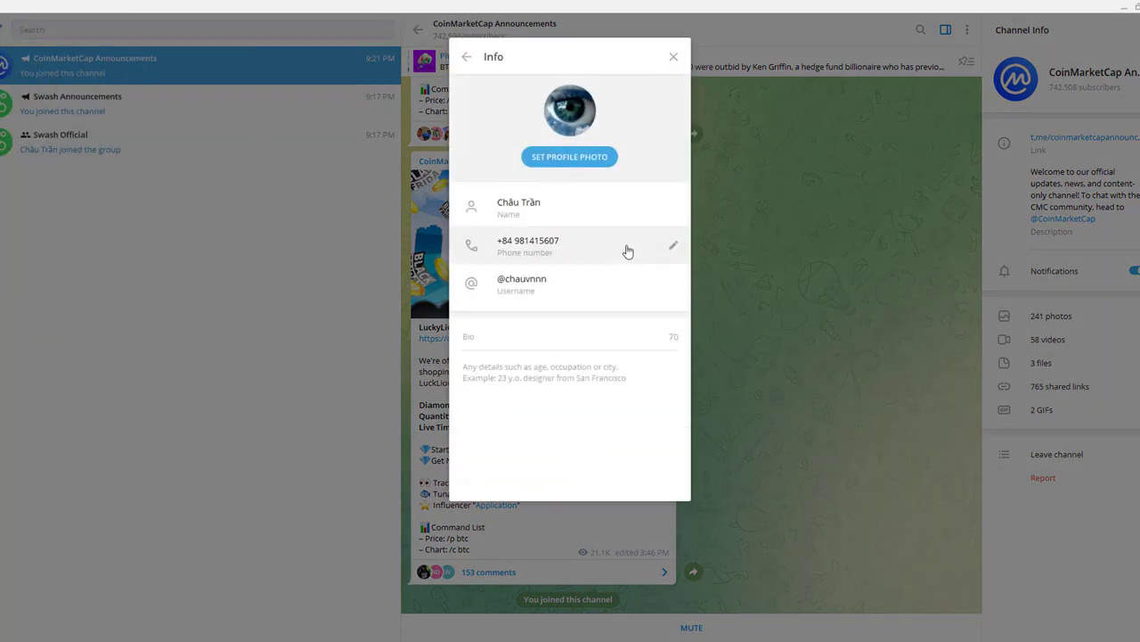
pyautogui.click(560, 300)
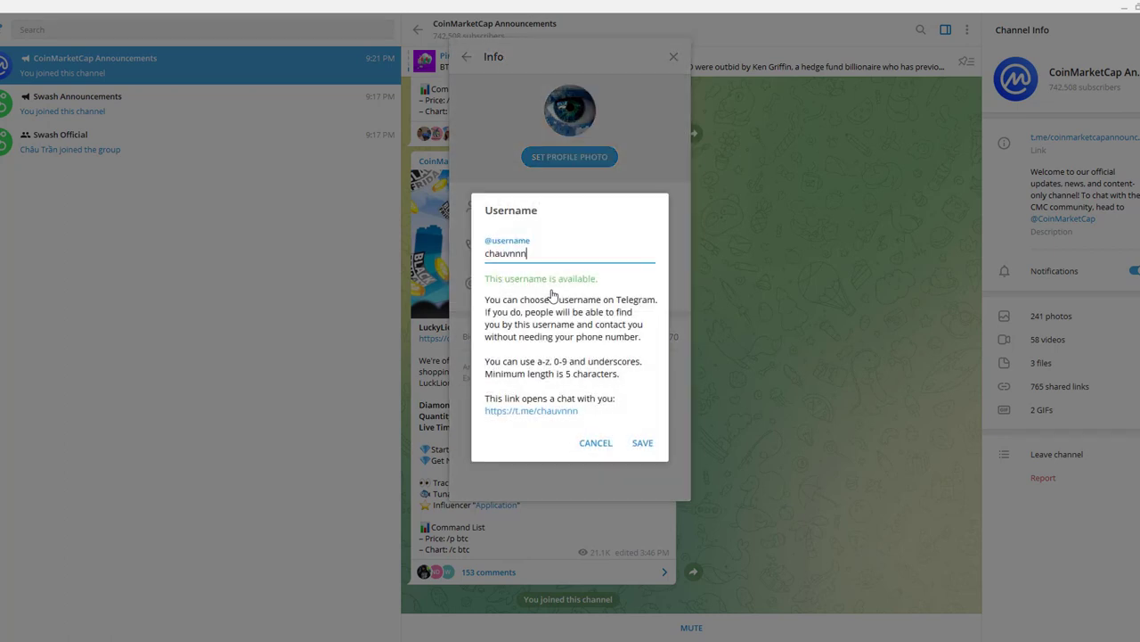
pyautogui.click(541, 413)
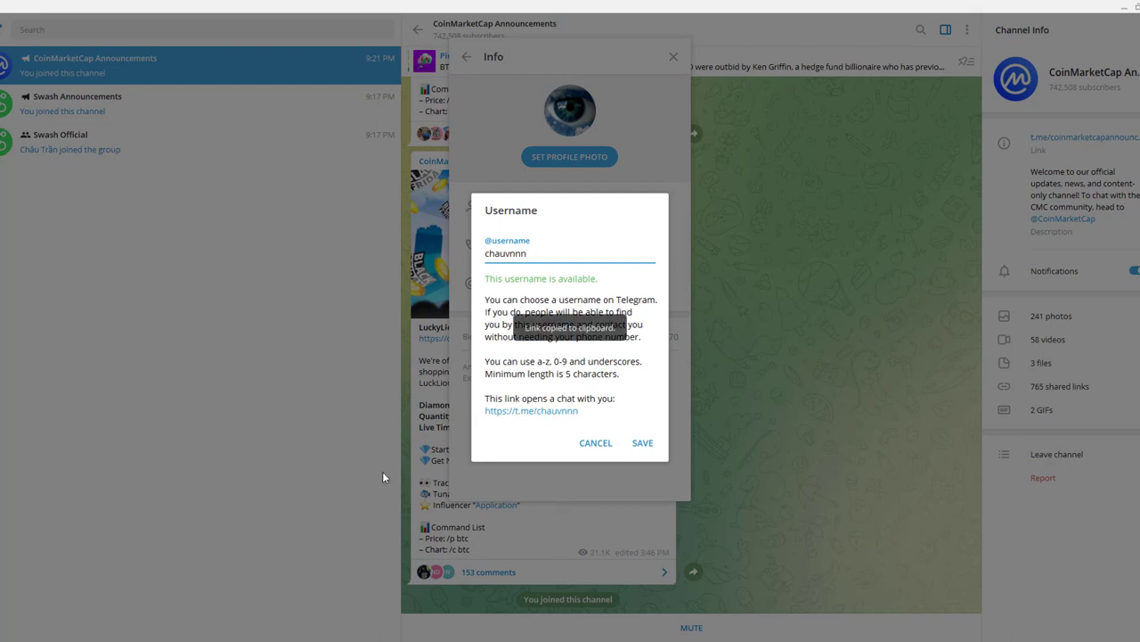
pyautogui.hotkey('alt', 'Tab')
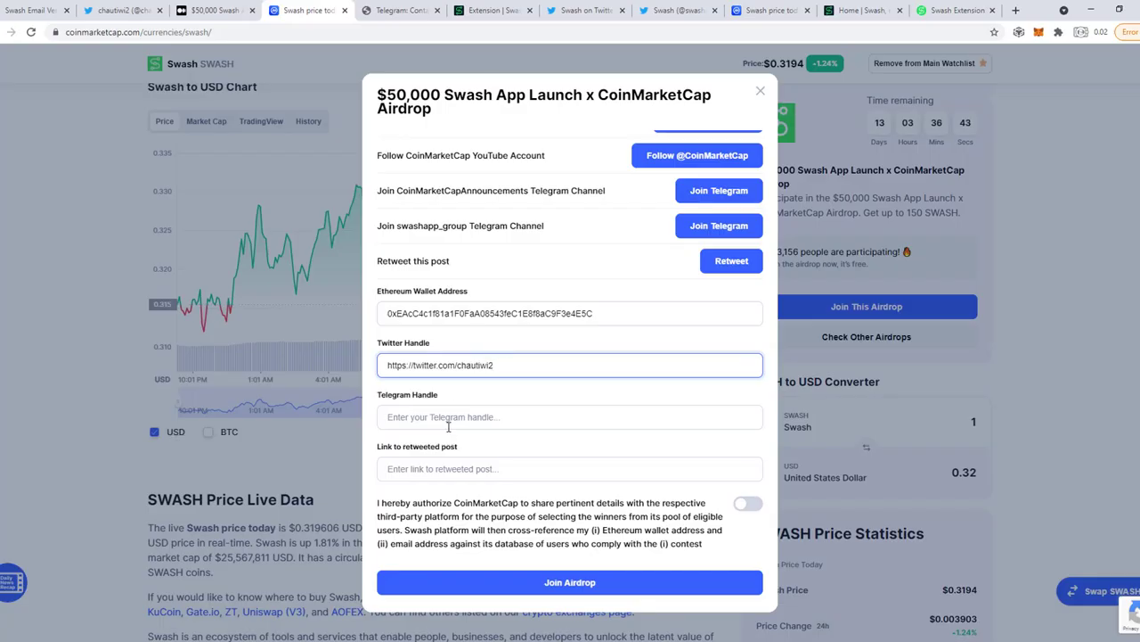
pyautogui.click(448, 425)
pyautogui.hotkey('ctrl', 'v')
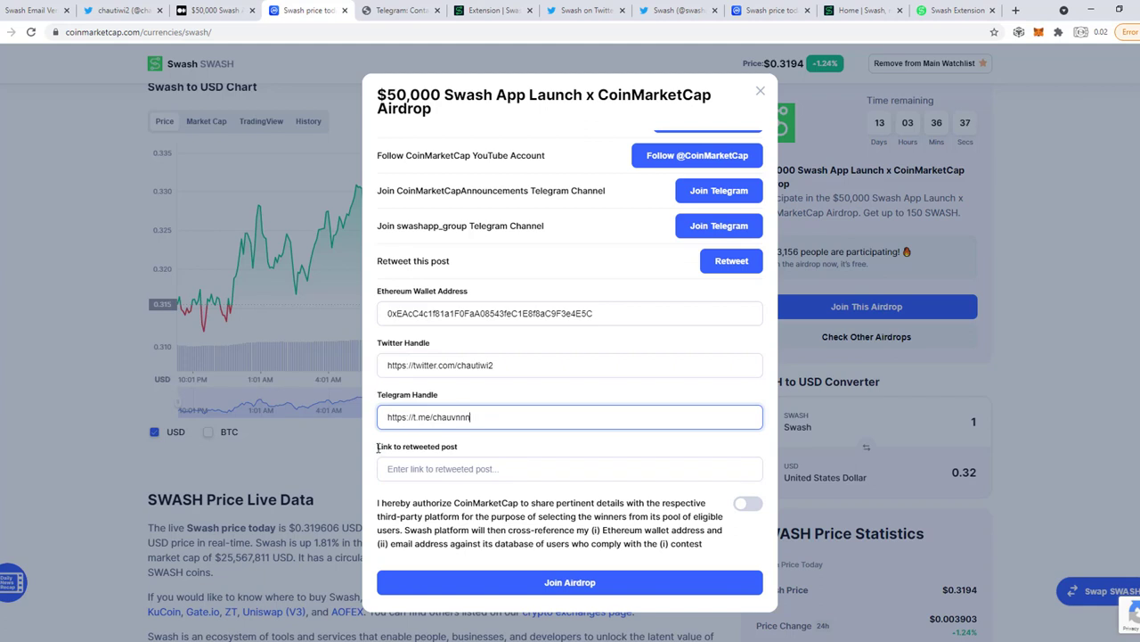
# Open the Tweets & replies tab of your Twitter profile.
pyautogui.moveTo(378, 446); pyautogui.dragTo(477, 447)
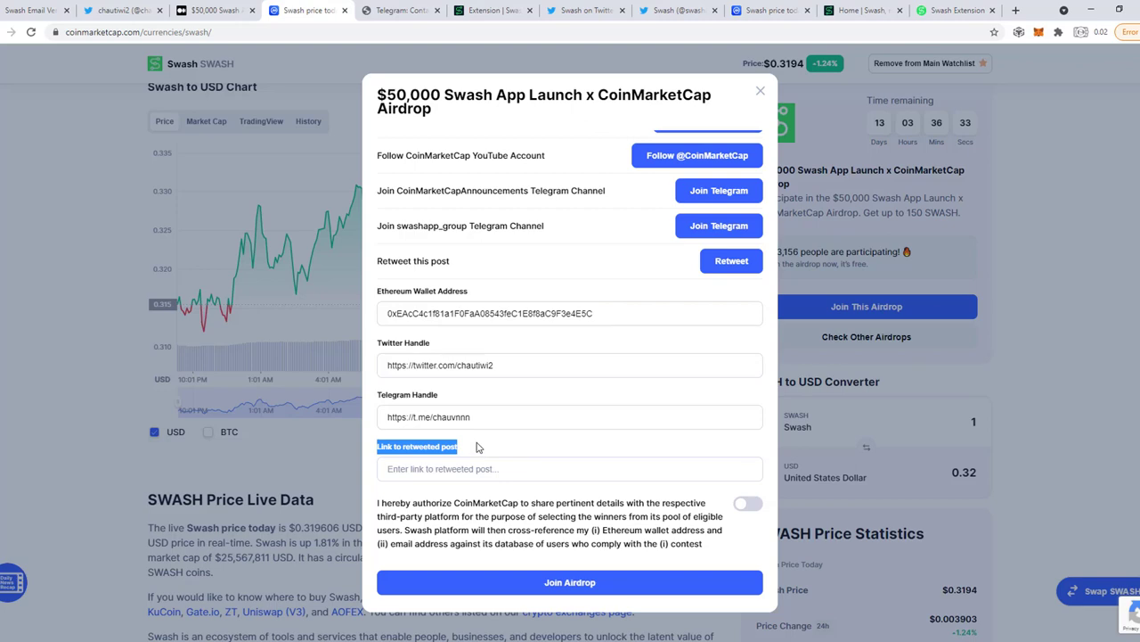
pyautogui.click(477, 452)
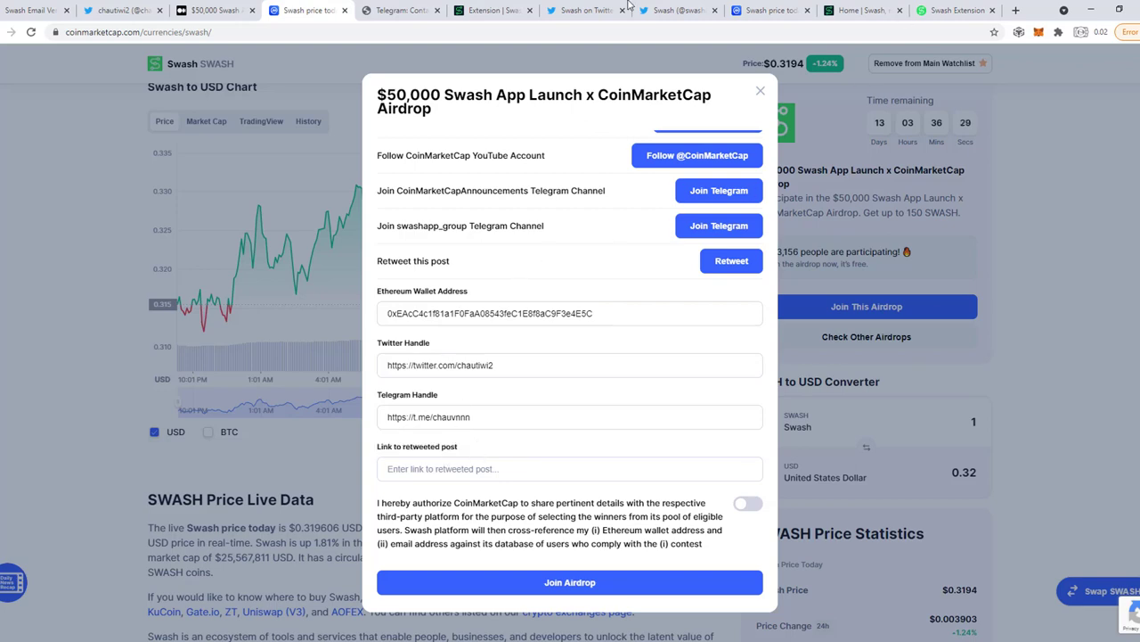
pyautogui.click(564, 10)
pyautogui.scroll(3, 569, 254)
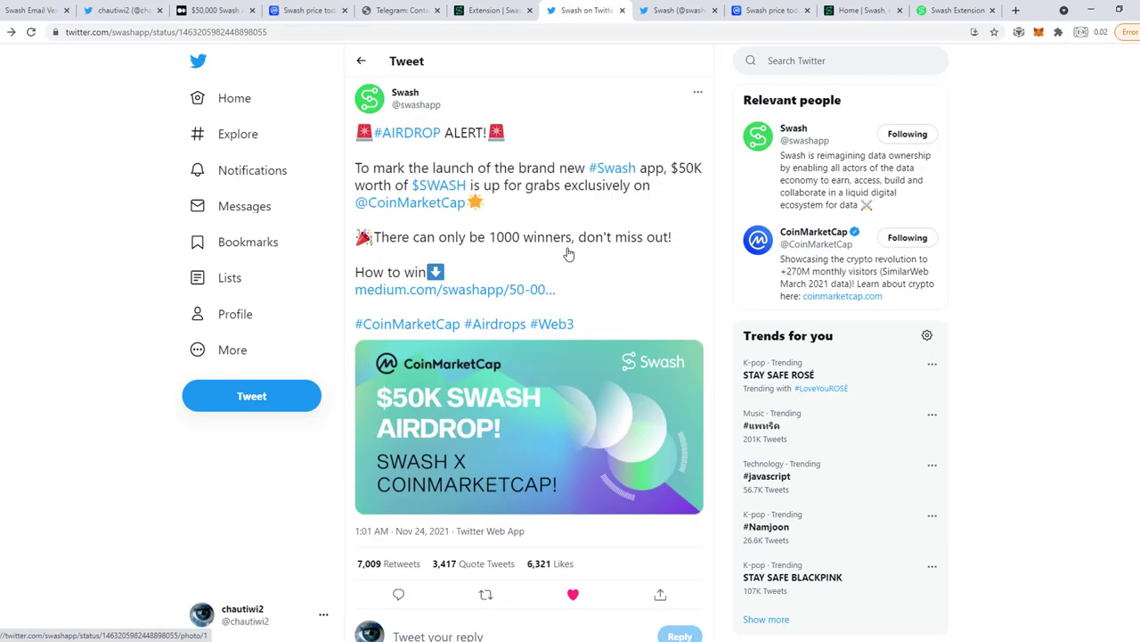
pyautogui.scroll(-1, 568, 254)
pyautogui.scroll(1, 487, 260)
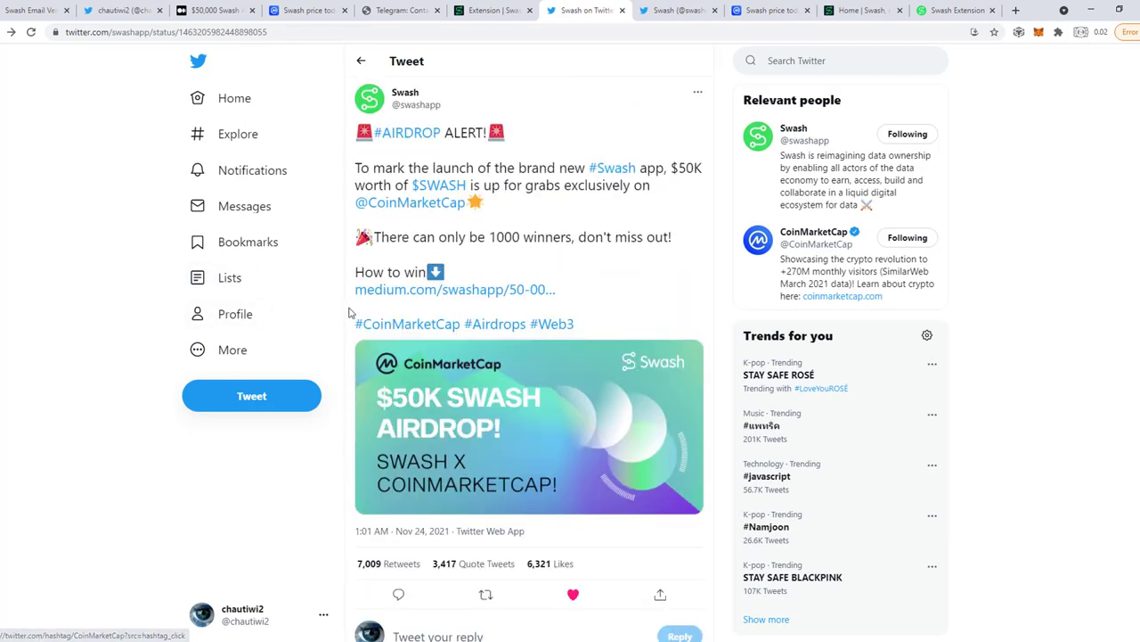
pyautogui.click(229, 326)
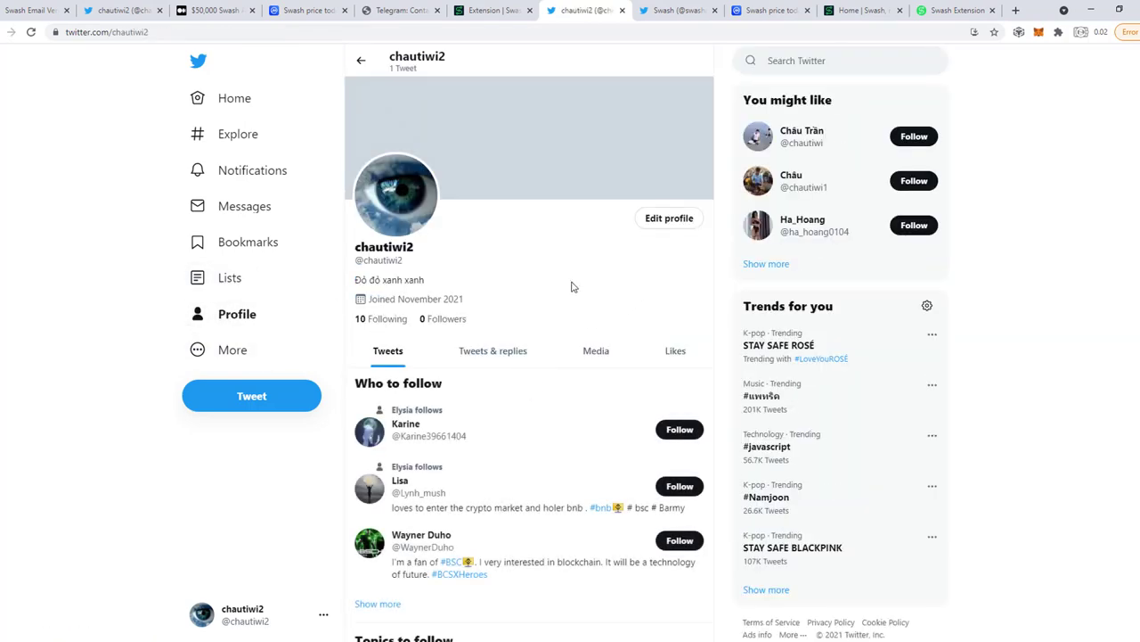
pyautogui.click(508, 351)
# Copy the link to your Swash retweet and paste it into Link to retweeted post.
pyautogui.scroll(-2, 564, 303)
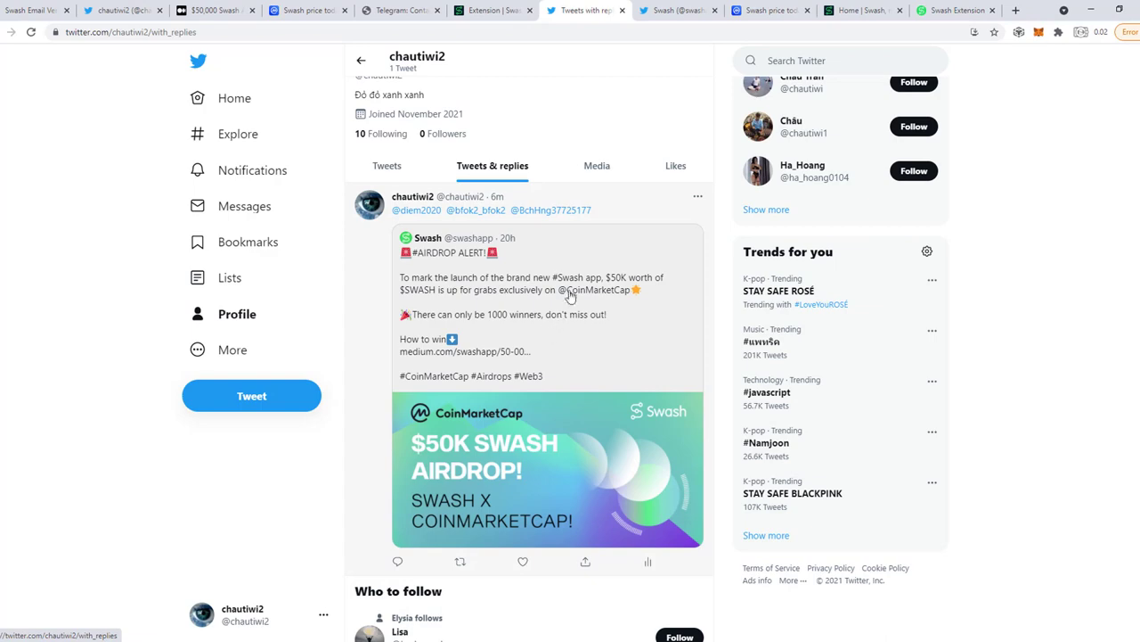
pyautogui.scroll(-1, 558, 383)
pyautogui.scroll(1, 556, 345)
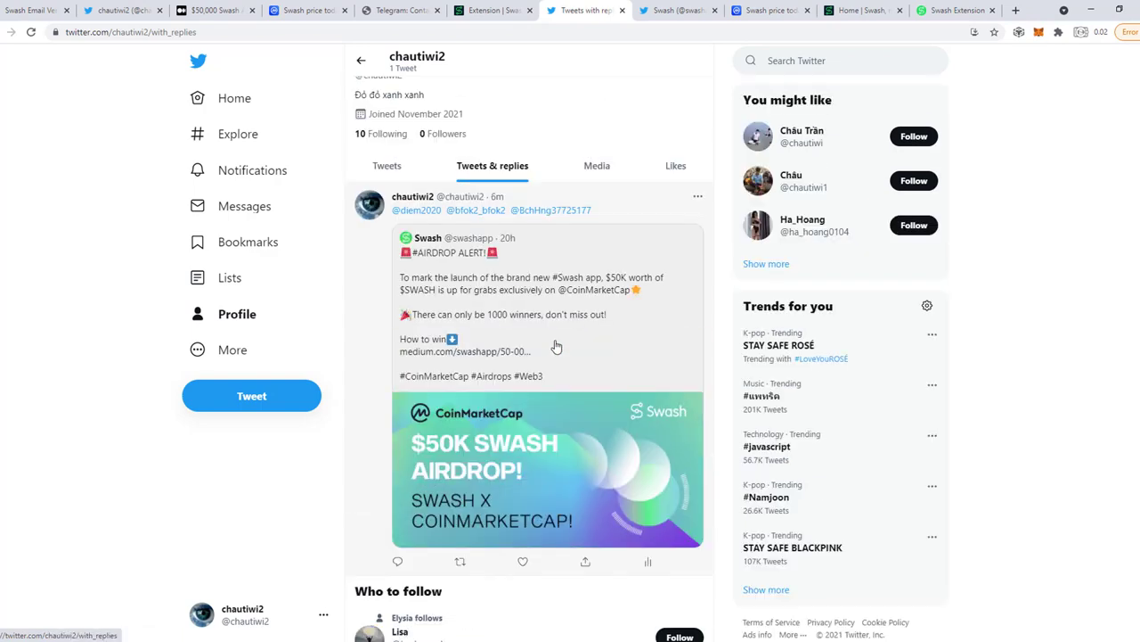
pyautogui.scroll(-1, 477, 392)
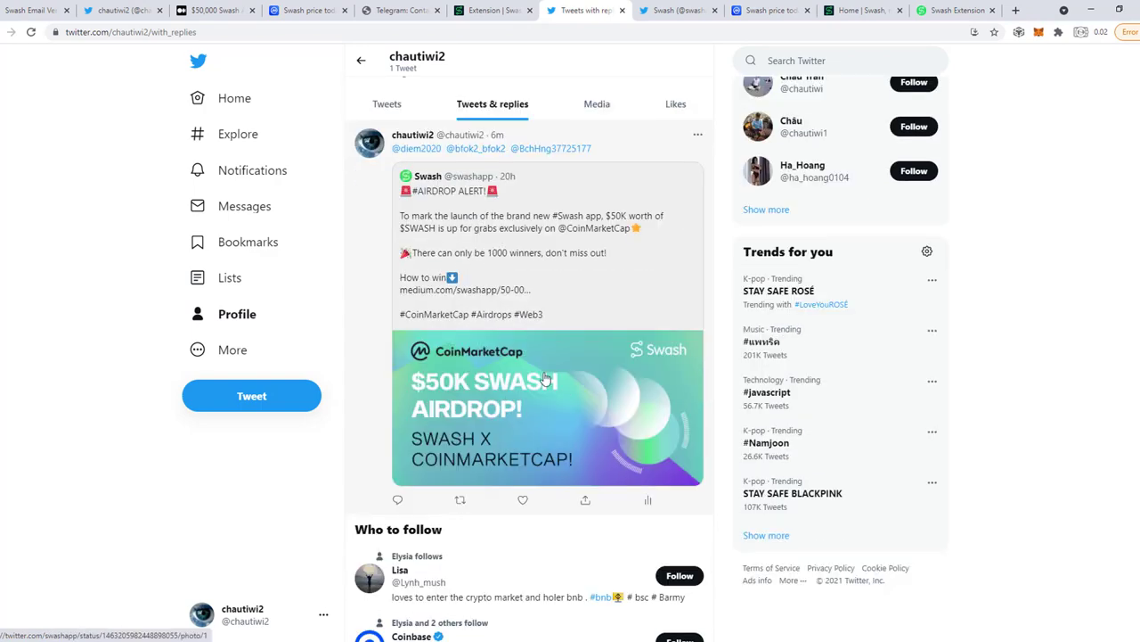
pyautogui.scroll(-1, 548, 383)
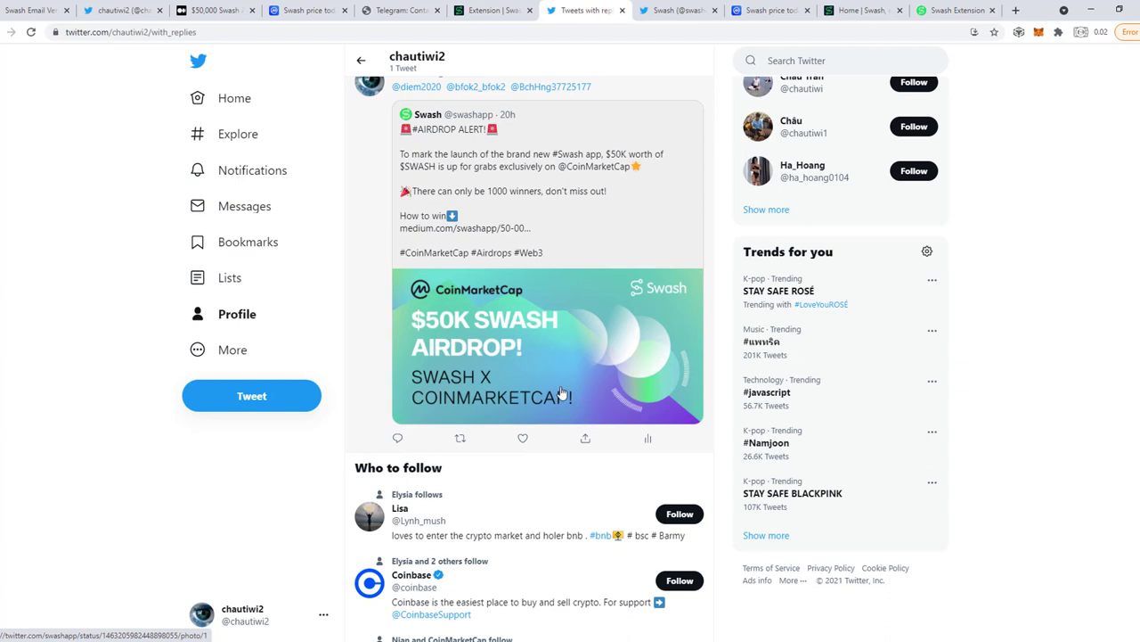
pyautogui.click(587, 440)
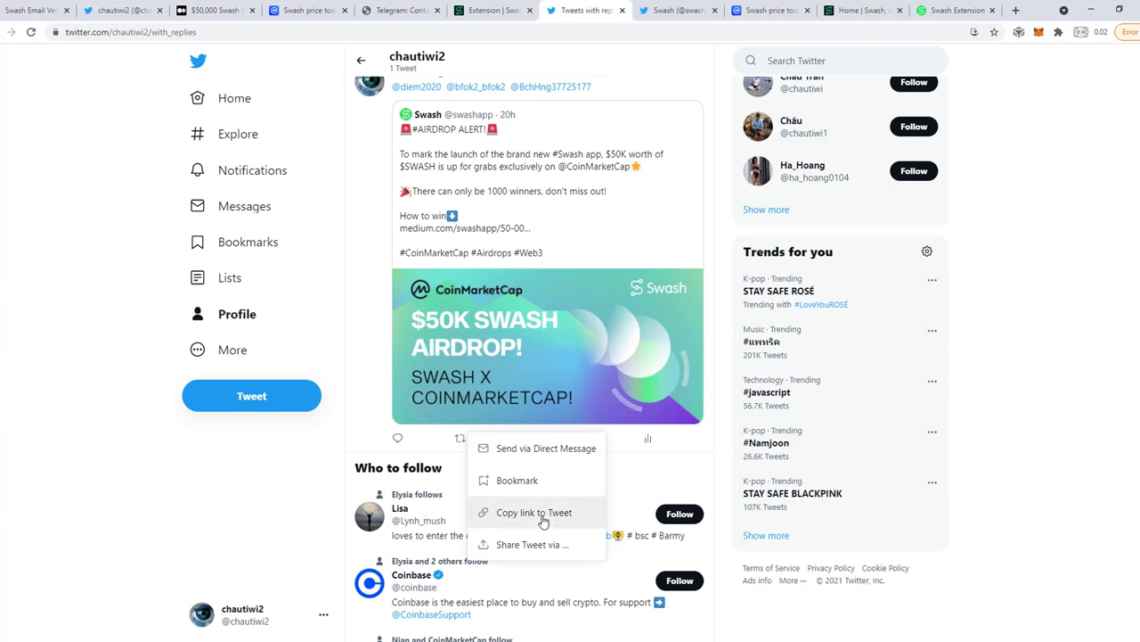
pyautogui.click(543, 515)
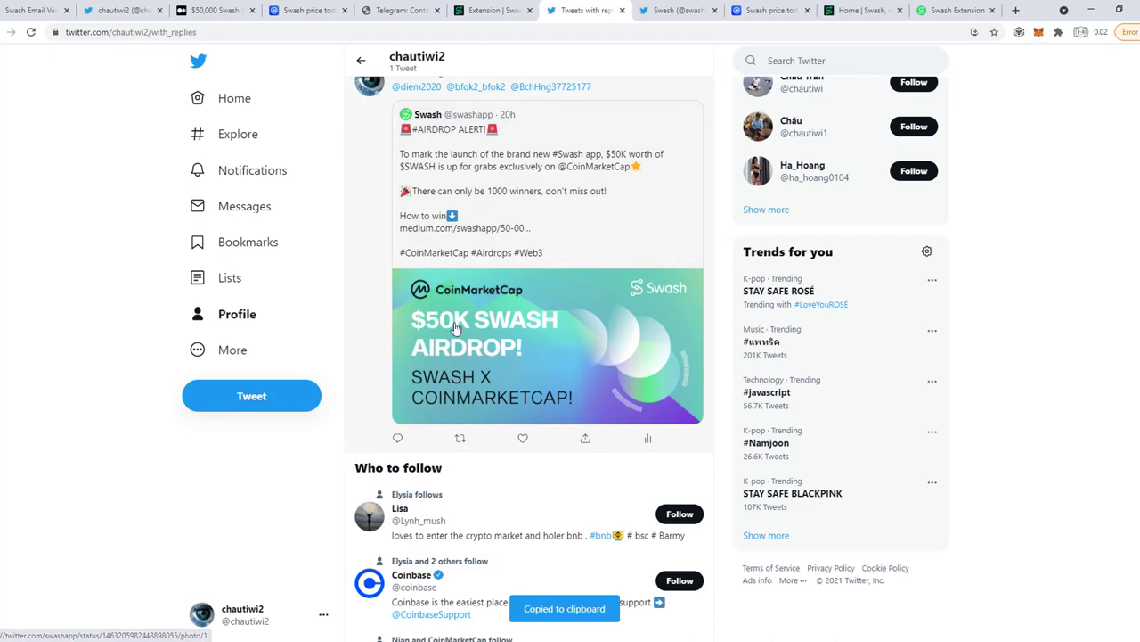
pyautogui.click(297, 9)
pyautogui.click(472, 468)
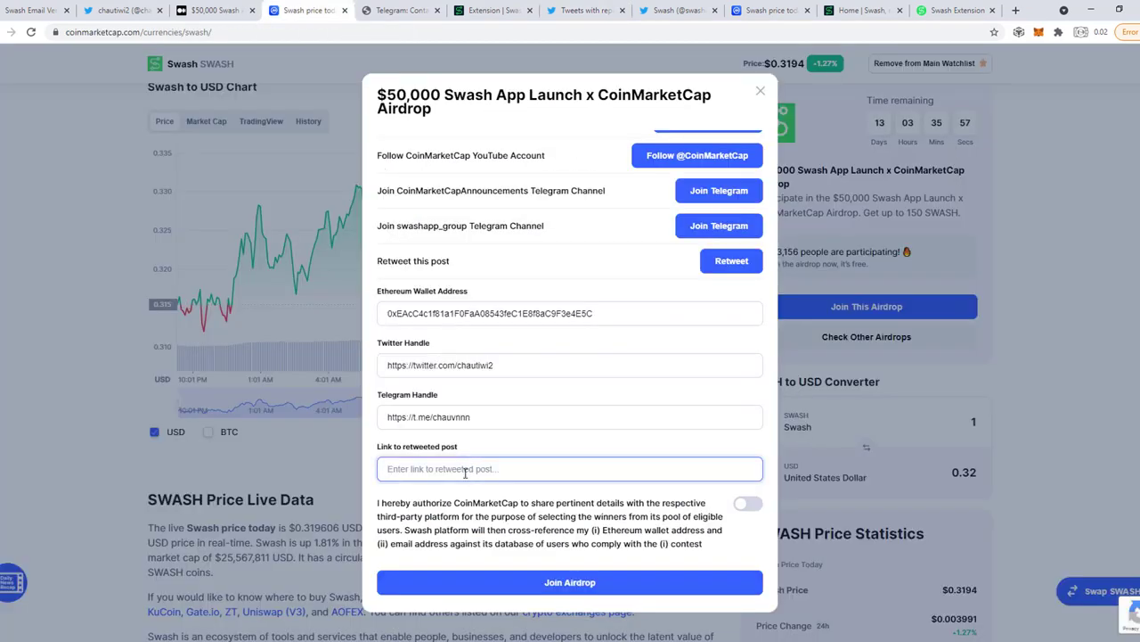
pyautogui.hotkey('ctrl', 'v')
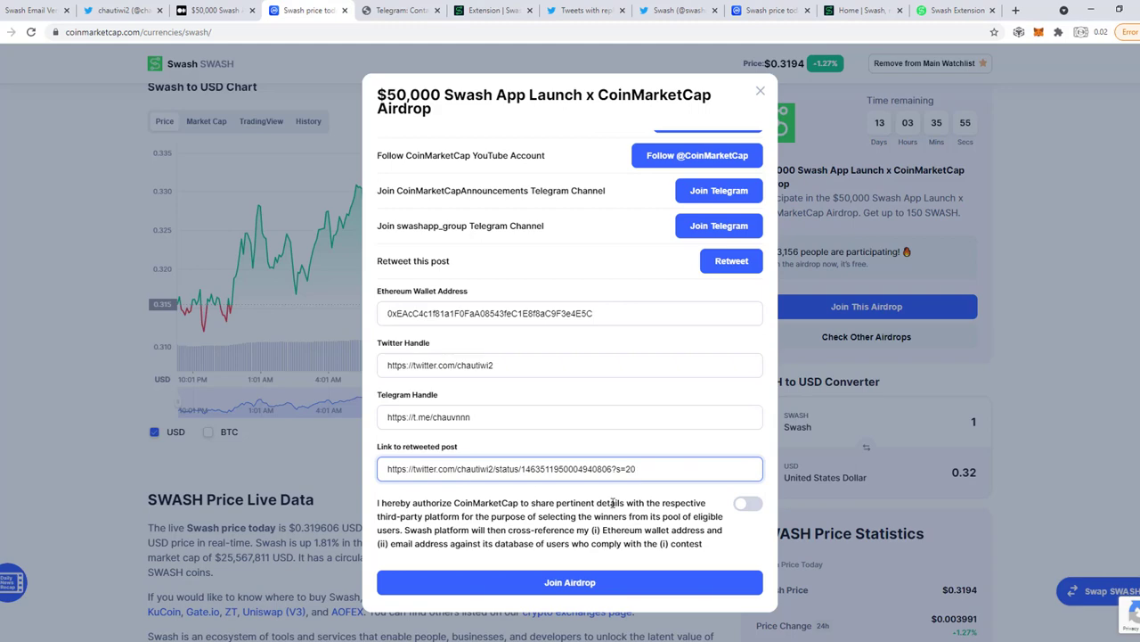